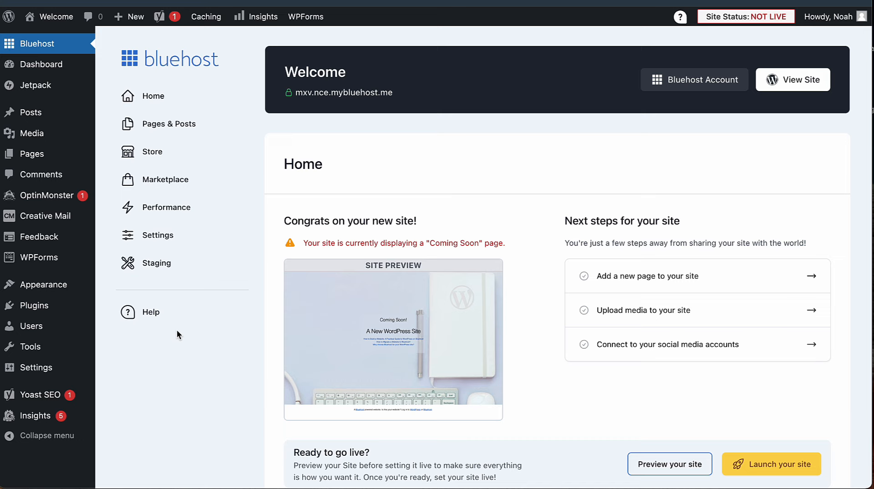
- Open the site's installed themes and start adding a new theme
mouse_move(54, 122)
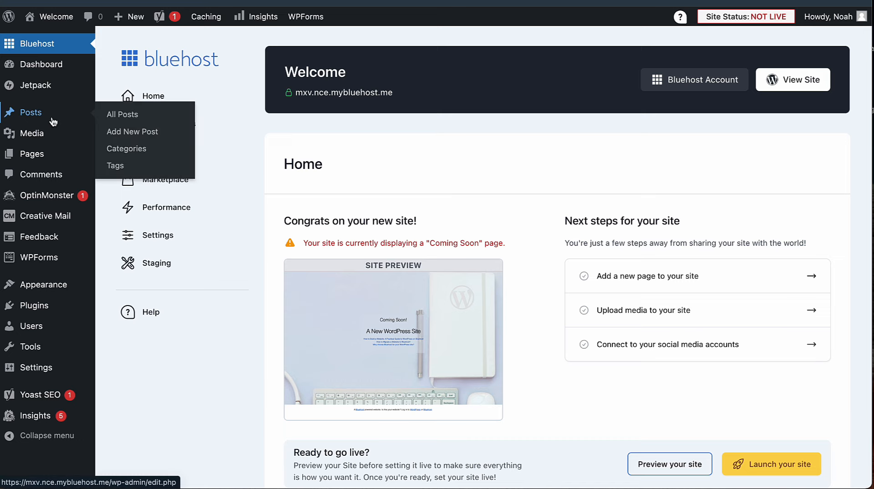
mouse_move(42, 158)
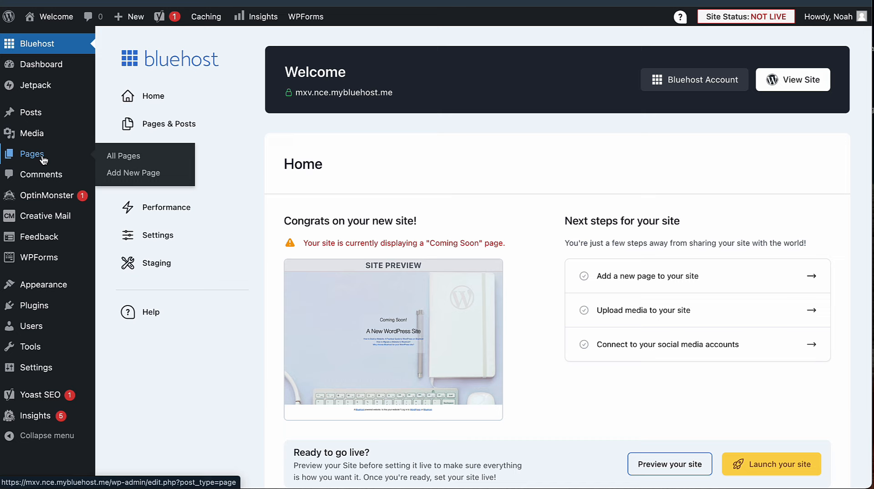
mouse_move(48, 286)
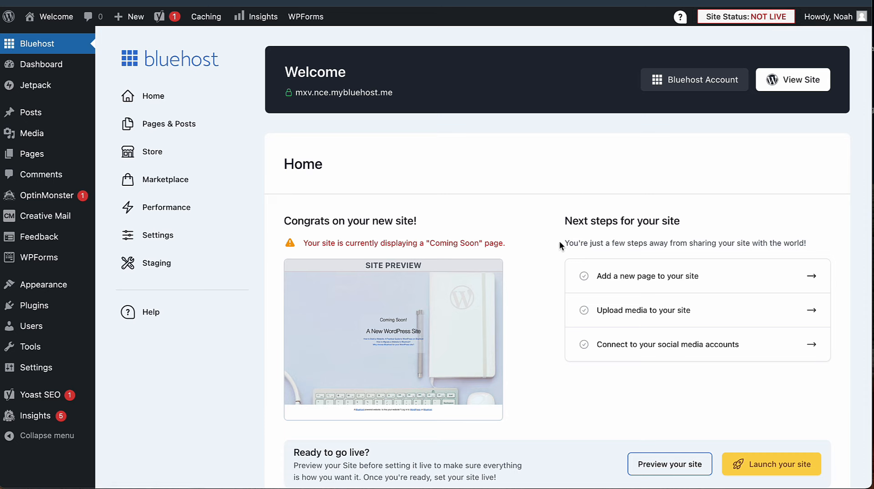
mouse_move(768, 488)
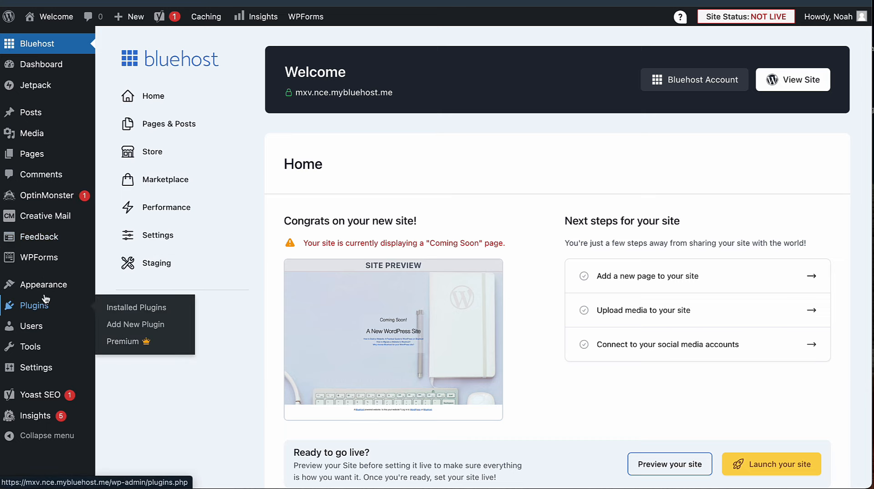
click(130, 292)
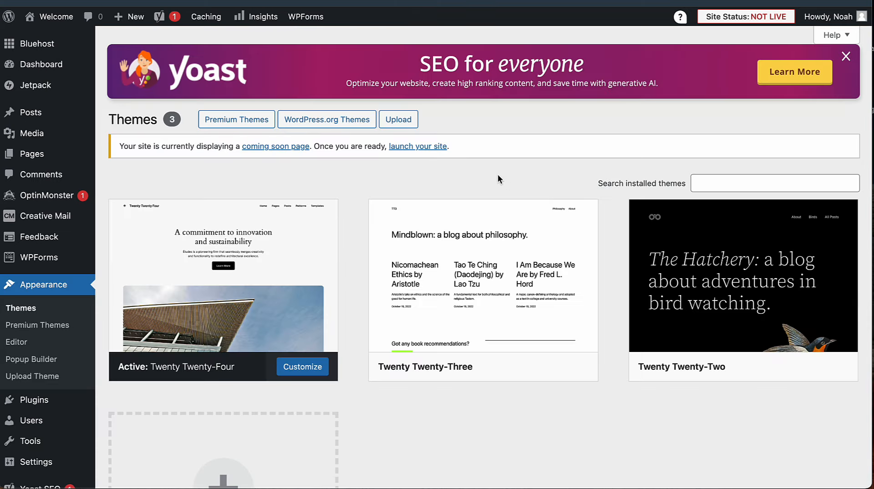
scroll(498, 174, down, 5)
click(263, 303)
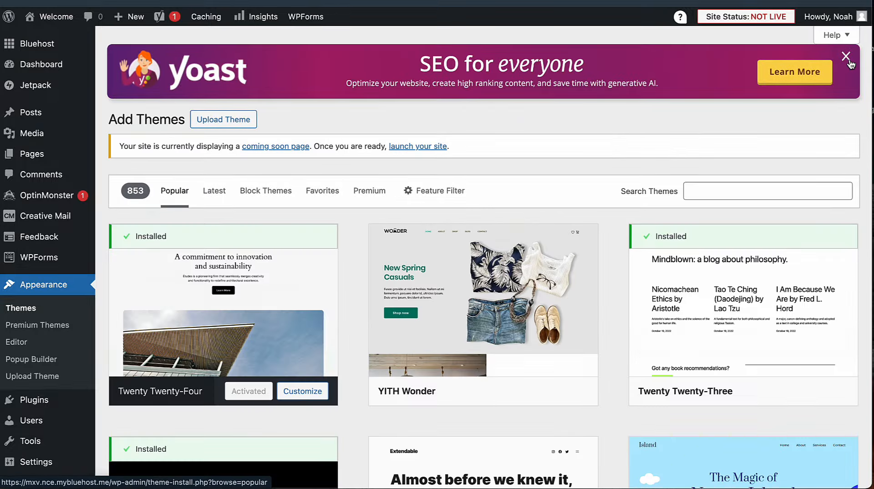
- Dismiss the Yoast banner and search the theme catalogue for "astra"
click(846, 56)
click(748, 119)
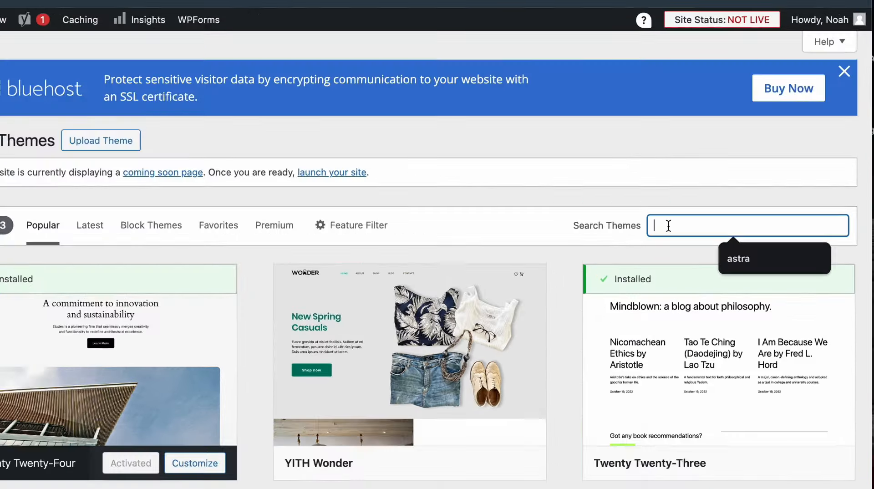
text(astra)
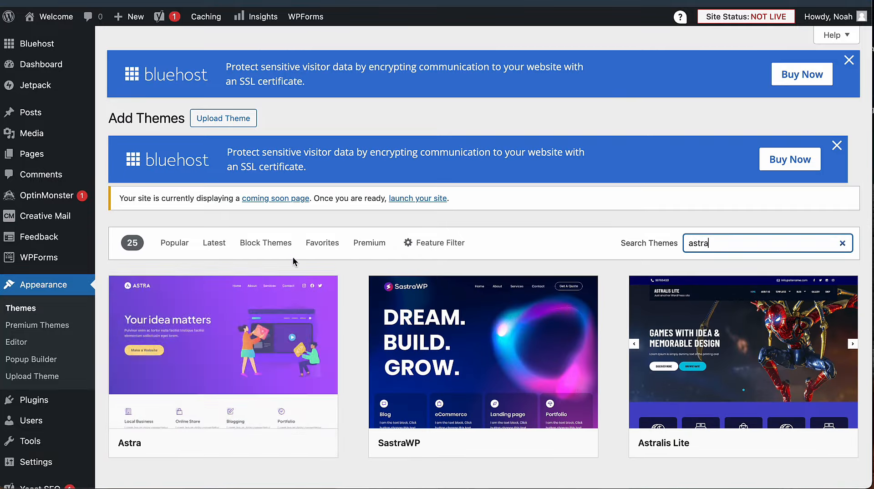
- Install the Astra theme and activate it on the site
mouse_move(269, 346)
scroll(274, 314, down, 3)
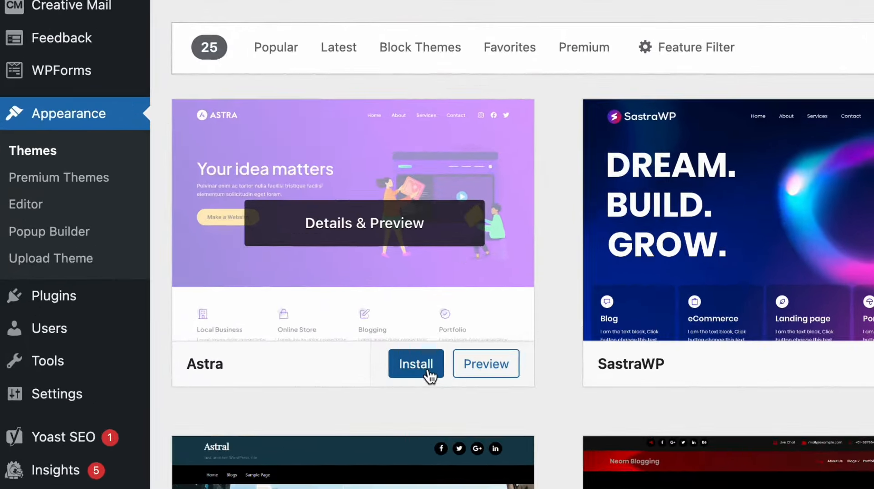
click(428, 374)
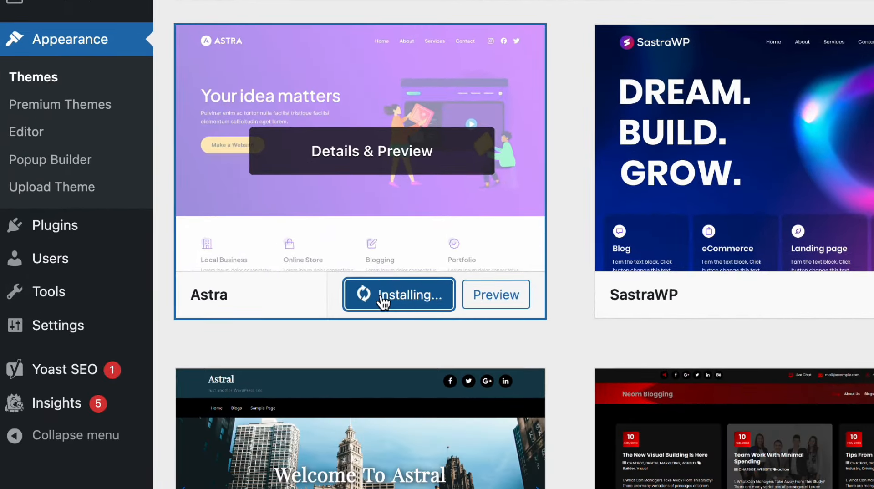
scroll(405, 320, down, 1)
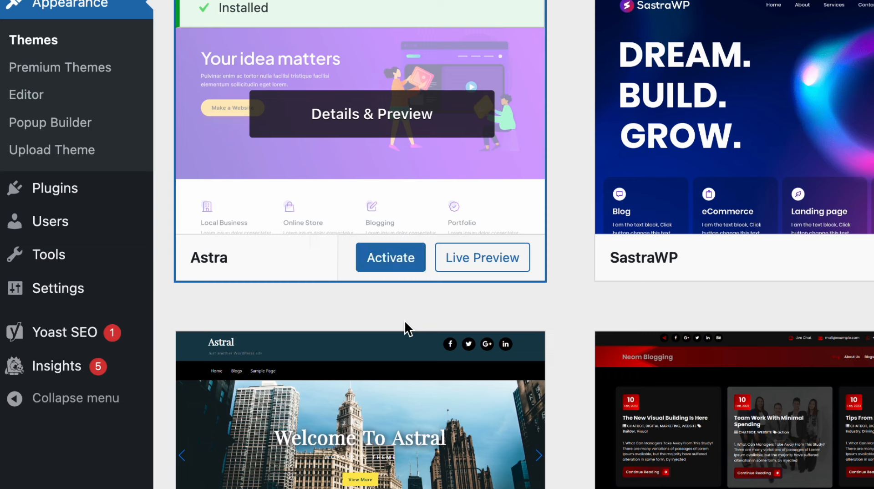
click(404, 268)
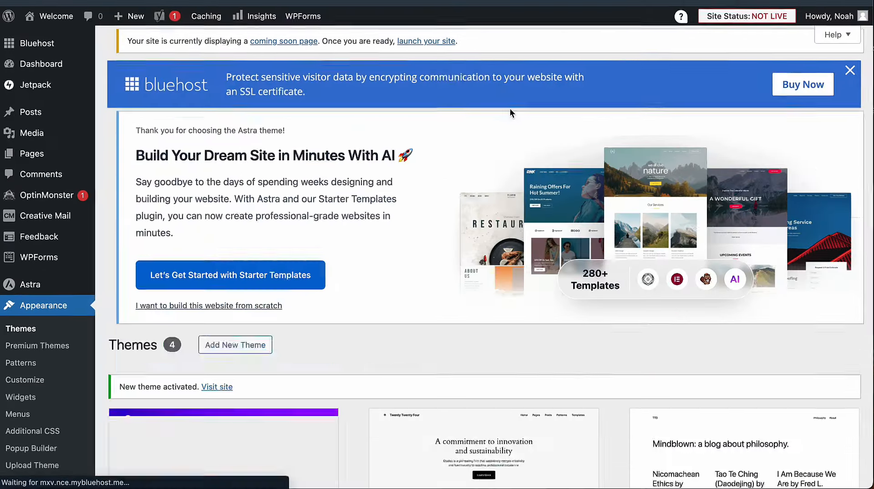
- Launch Astra's Starter Templates setup and choose to build with classic templates, dismissing the AI builder suggestion
scroll(509, 114, down, 5)
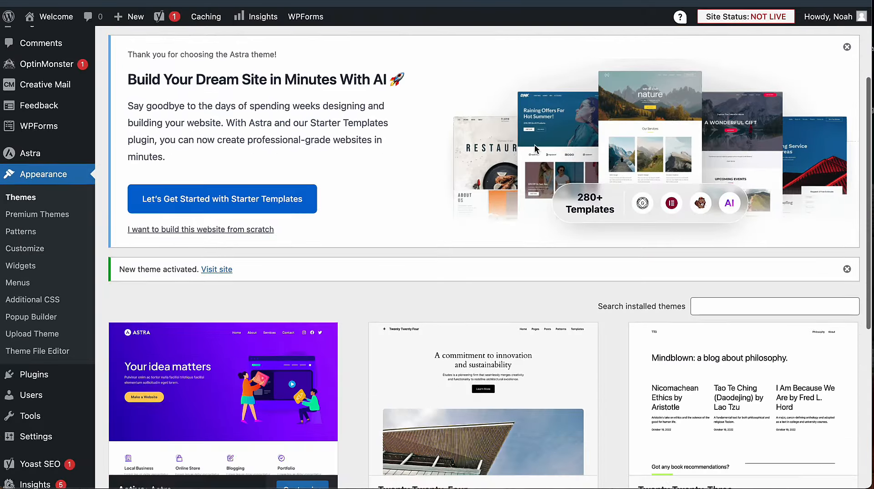
scroll(545, 256, down, 1)
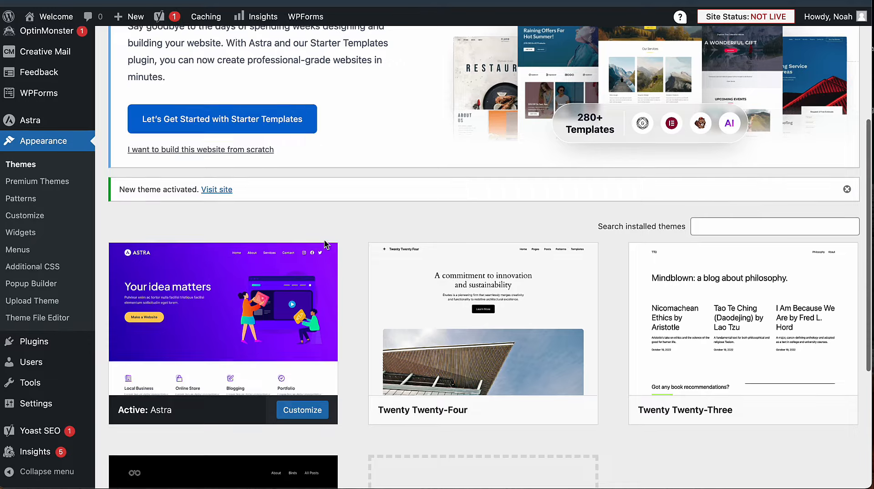
scroll(324, 244, up, 3)
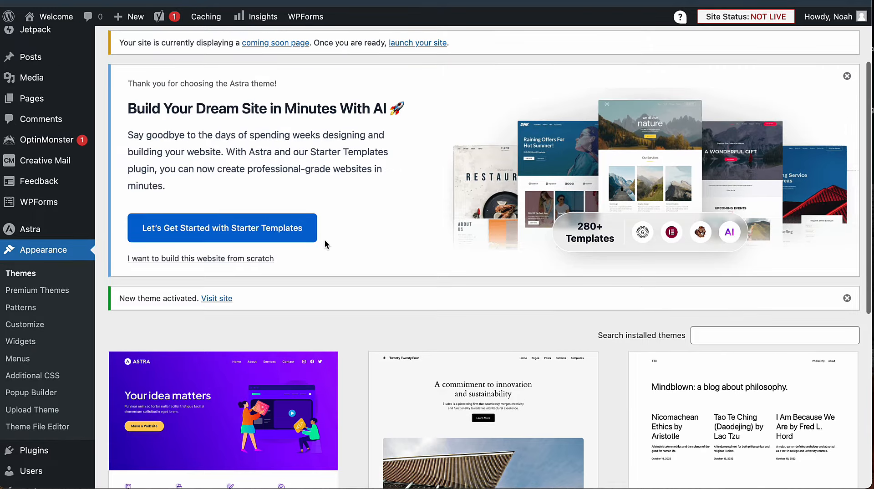
click(281, 234)
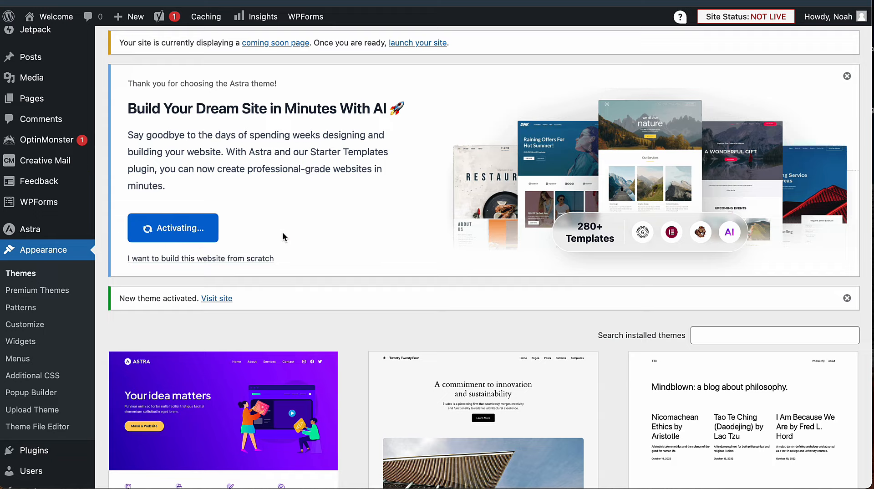
scroll(456, 176, up, 1)
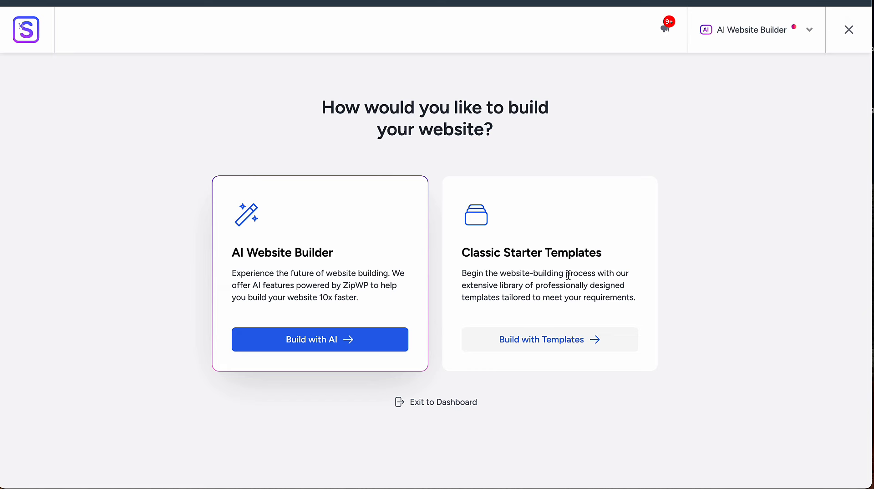
click(587, 342)
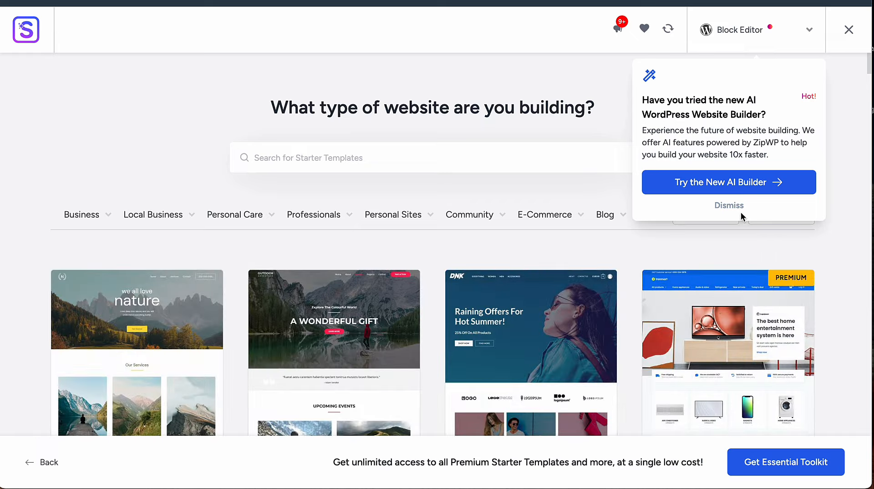
click(741, 212)
- Examine the starter template categories, such as Local Business, Personal Sites and Blog, and browse the popular designs
scroll(497, 181, down, 2)
mouse_move(184, 145)
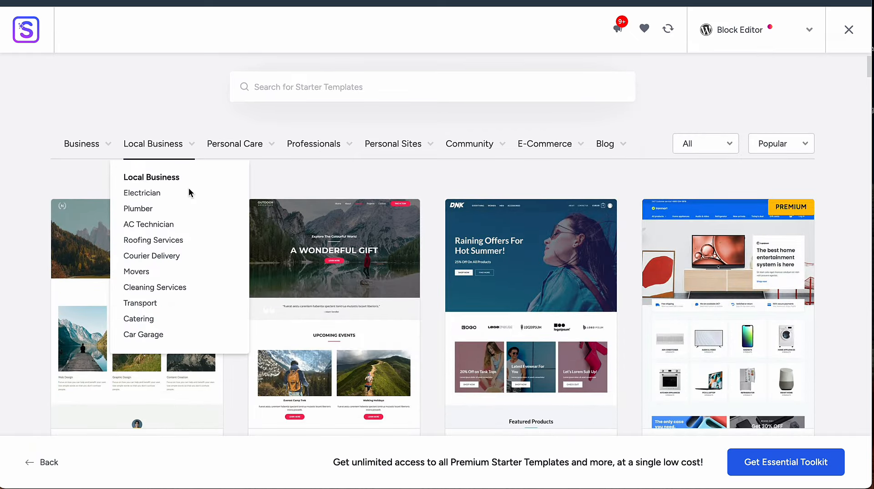
mouse_move(400, 163)
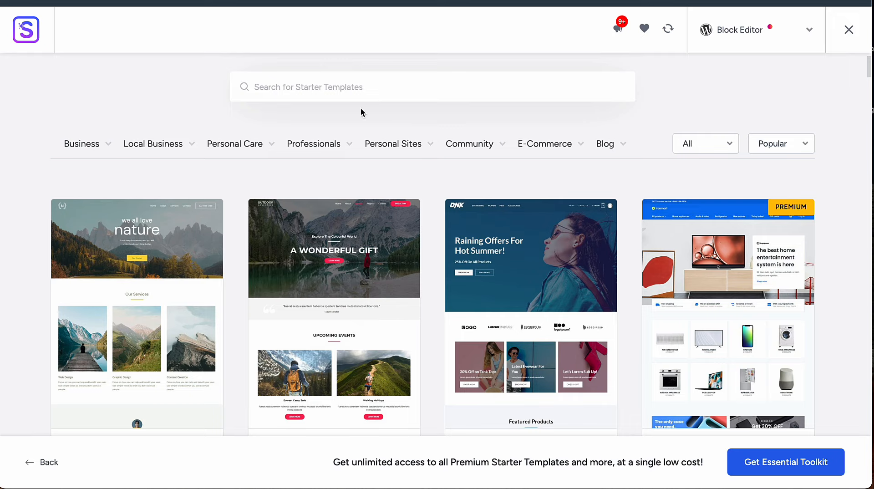
mouse_move(621, 144)
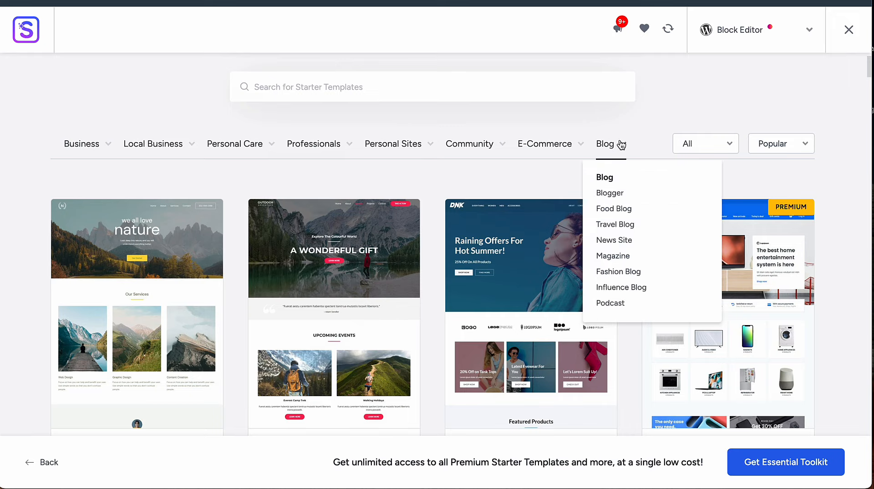
scroll(578, 119, down, 1)
mouse_move(580, 121)
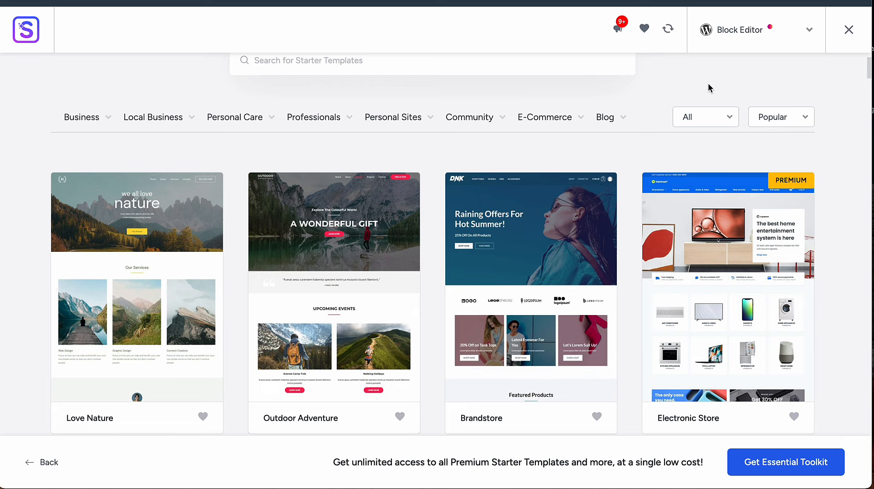
mouse_move(619, 119)
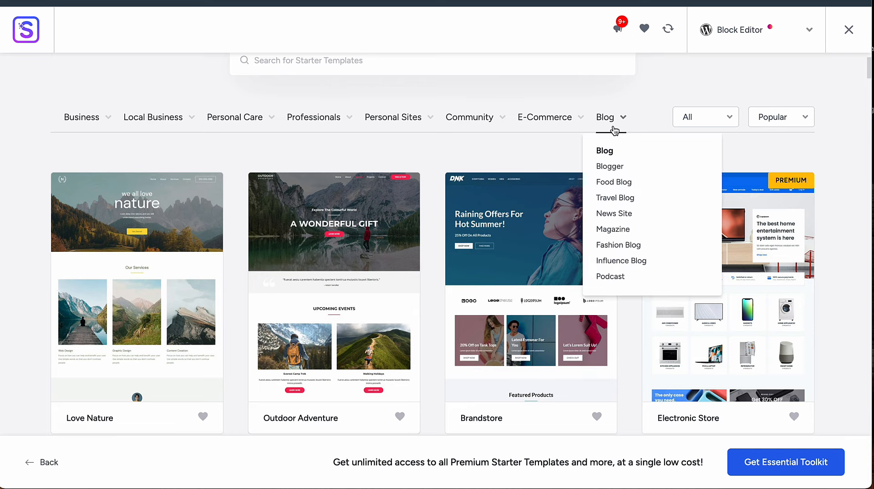
mouse_move(429, 123)
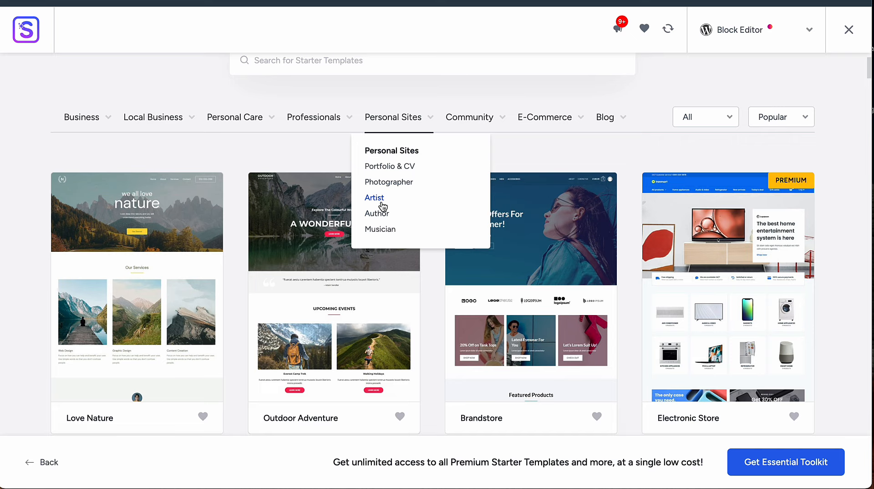
mouse_move(299, 132)
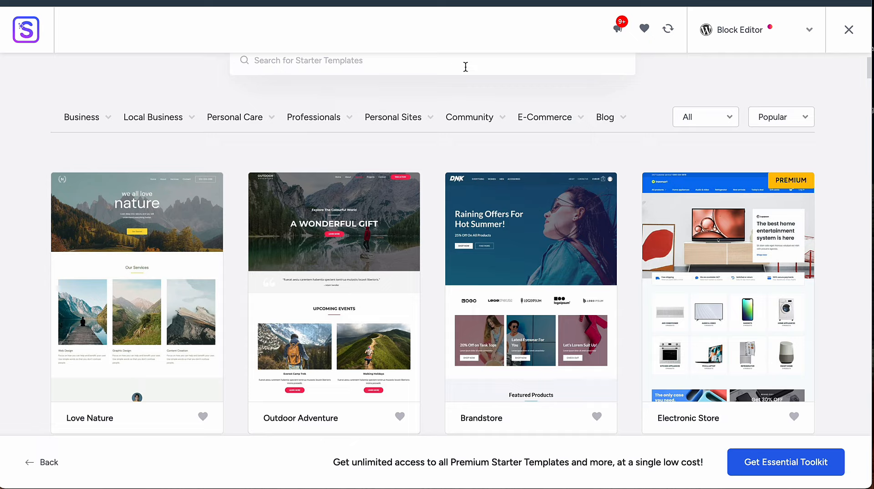
scroll(302, 136, down, 7)
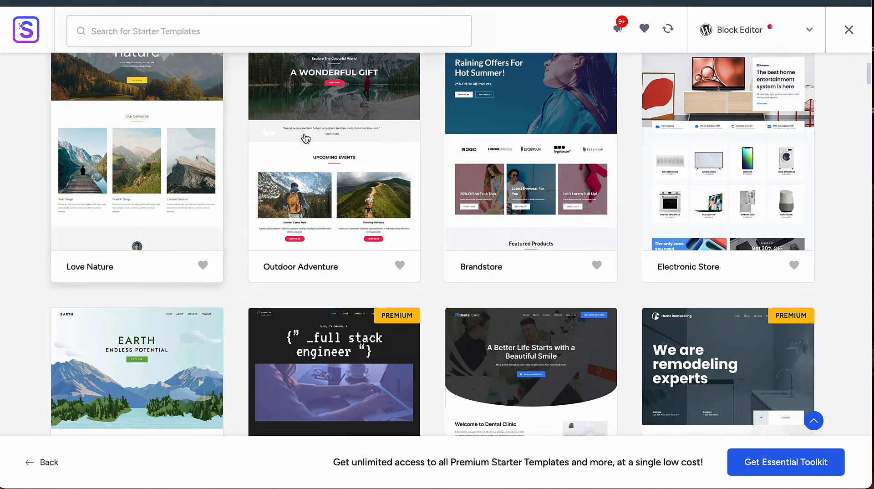
scroll(391, 230, down, 1)
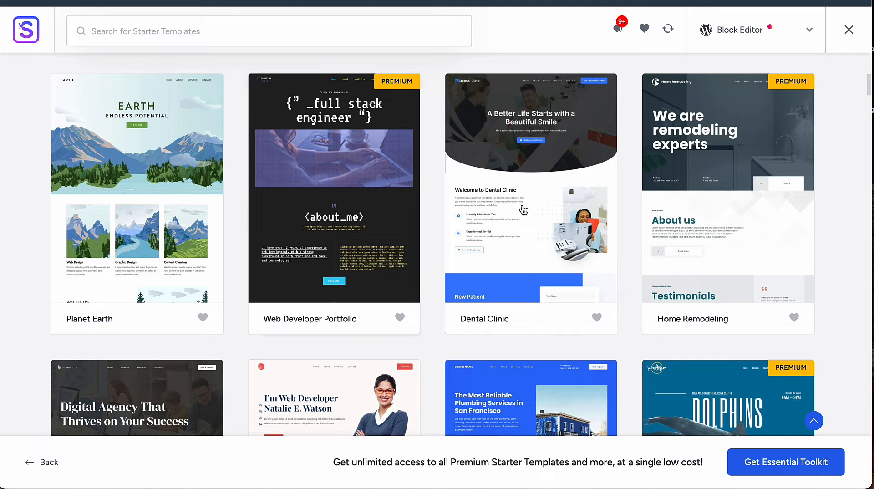
scroll(585, 191, down, 2)
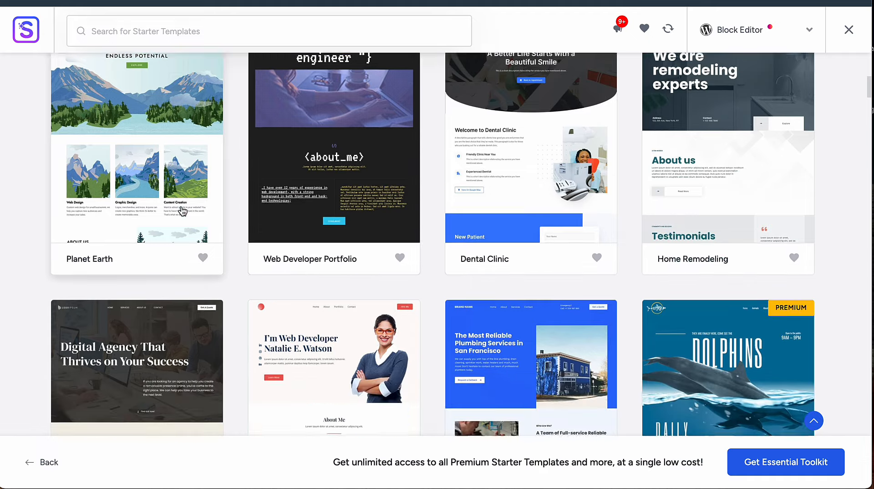
scroll(586, 191, up, 5)
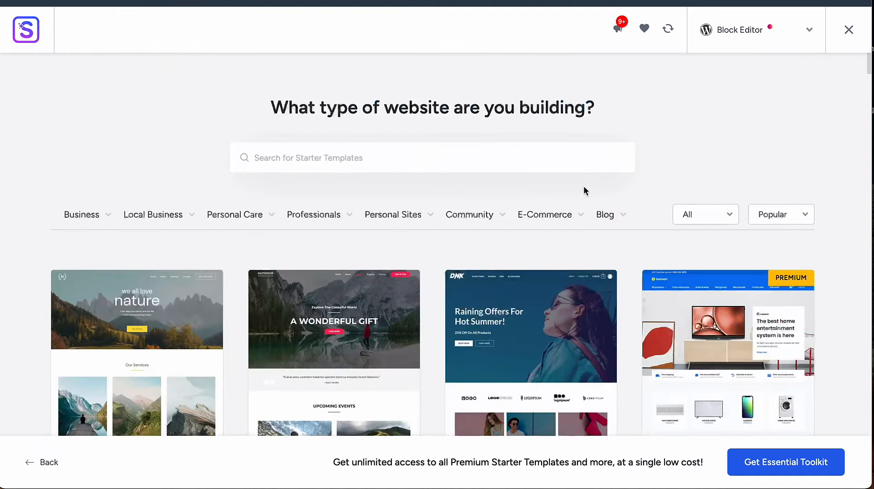
- Filter the starter templates to the Blog category and select the Planet Earth template
click(611, 211)
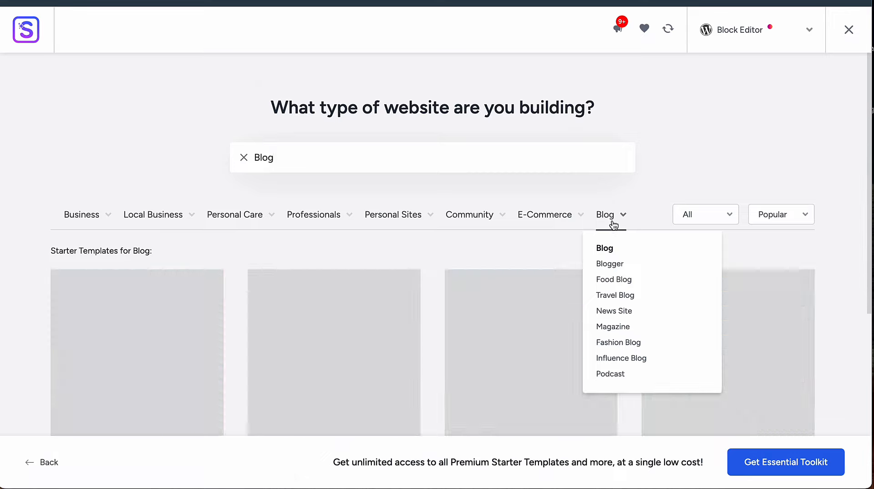
scroll(637, 164, down, 5)
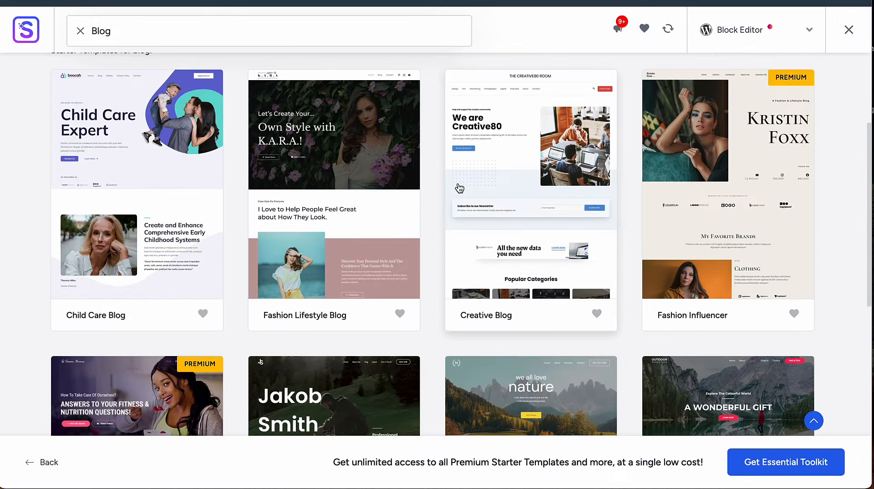
scroll(322, 145, down, 4)
scroll(504, 229, down, 4)
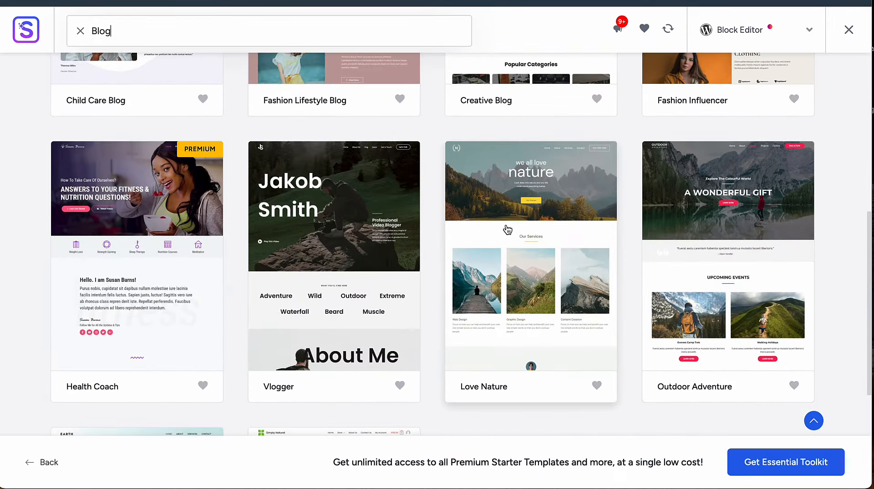
scroll(528, 309, down, 2)
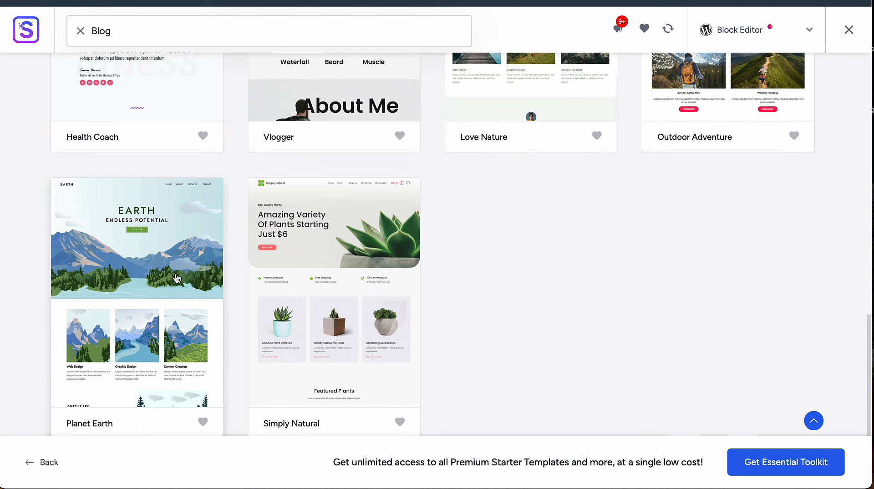
click(178, 294)
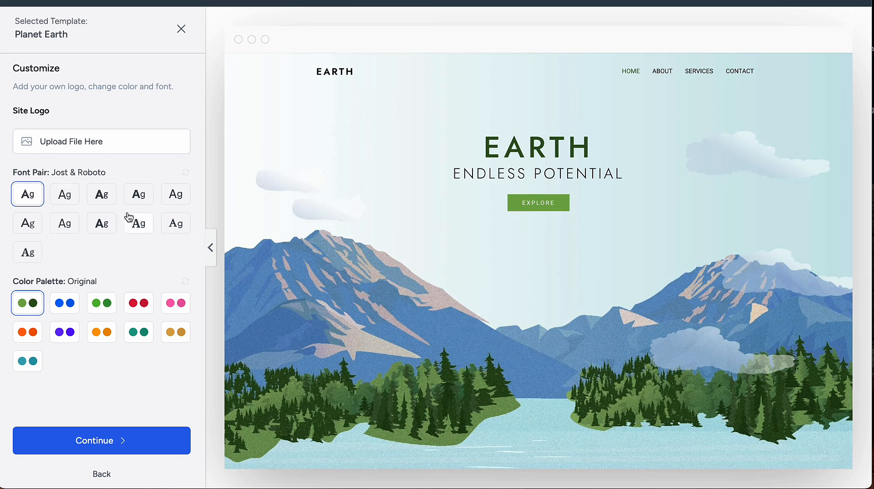
- Set the Planet Earth template's font pair to Outfit & DM Sans
click(103, 231)
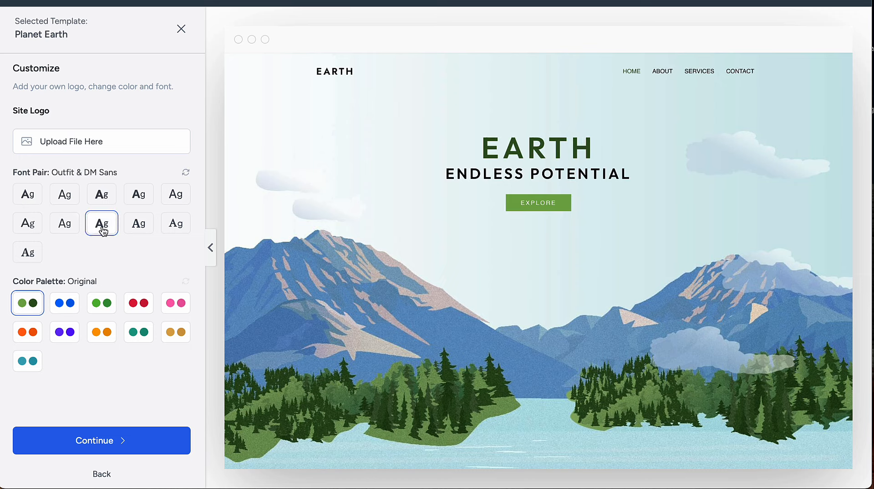
- Compare other font pairs for the Planet Earth template and set the pair to Jost & Roboto
click(64, 227)
click(65, 205)
click(30, 199)
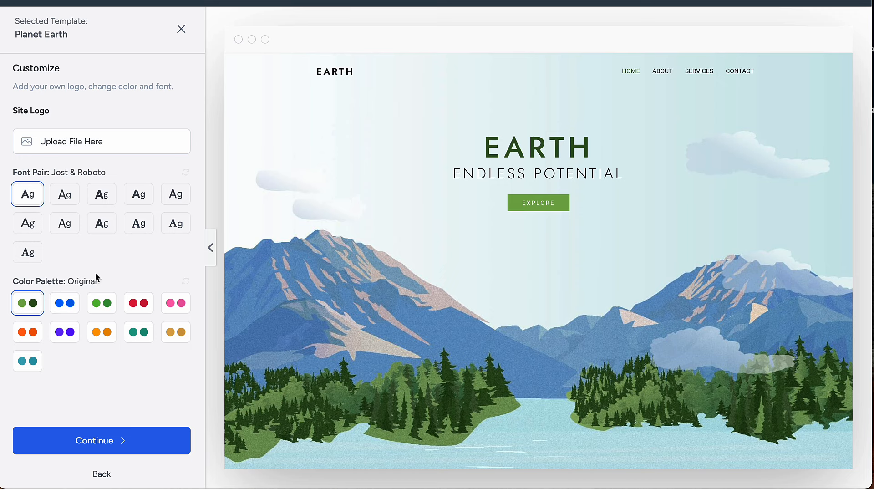
- Try several color palettes on the template, including Style 1 and Style 4, and restore the Original palette
click(60, 311)
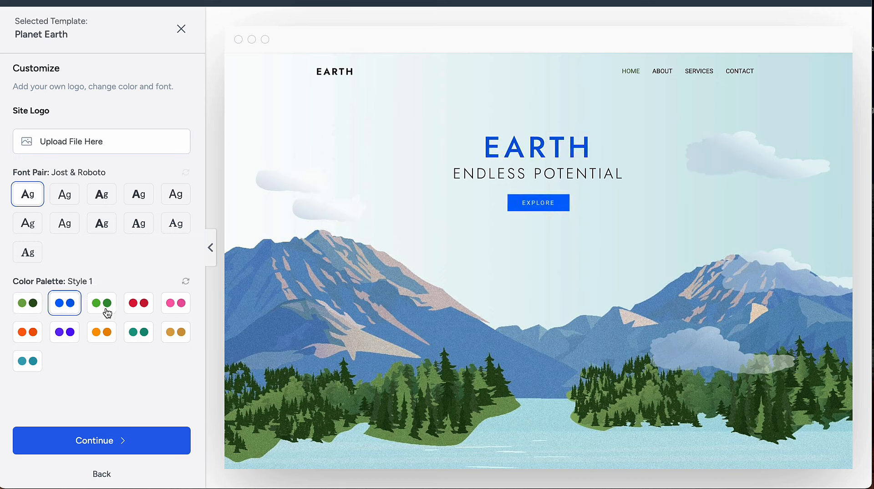
click(105, 310)
click(150, 307)
click(172, 310)
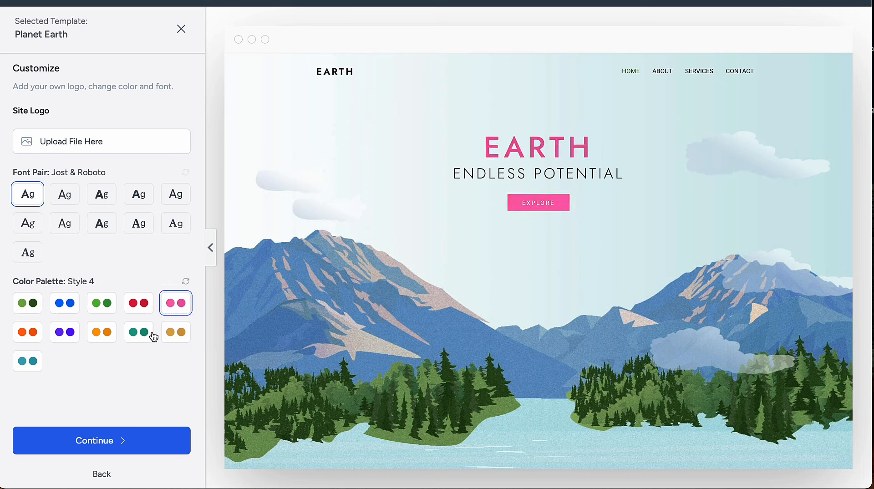
click(145, 335)
click(41, 310)
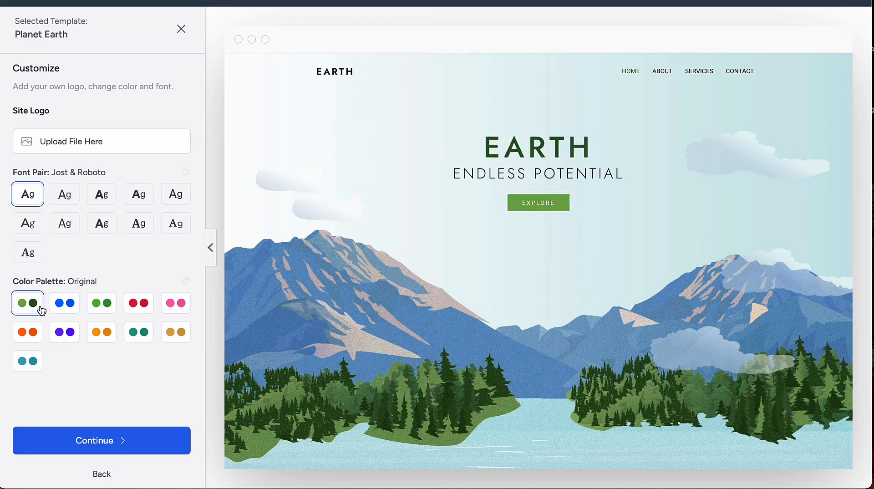
- Accept the template customization and proceed past the feature selection without adding any optional features
click(141, 450)
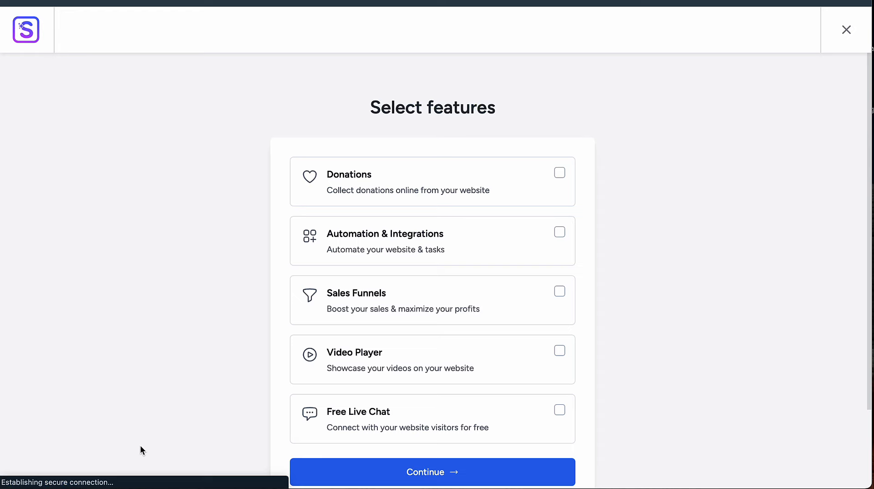
scroll(541, 326, down, 3)
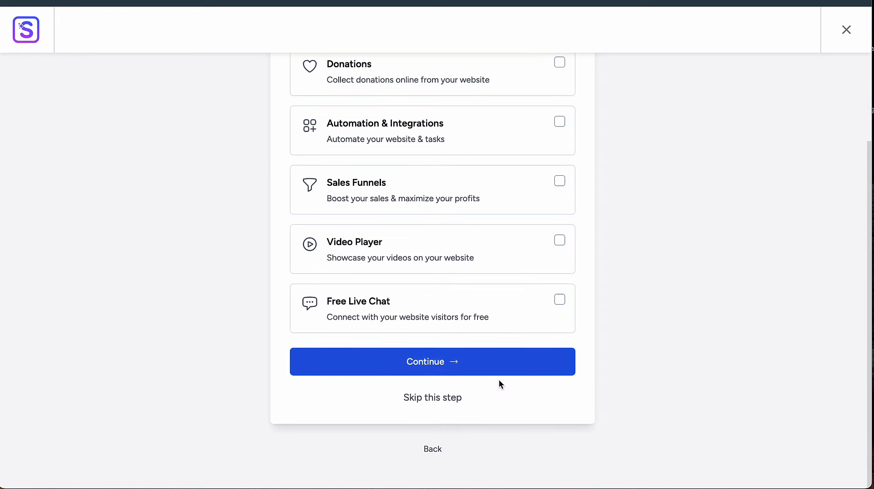
click(483, 373)
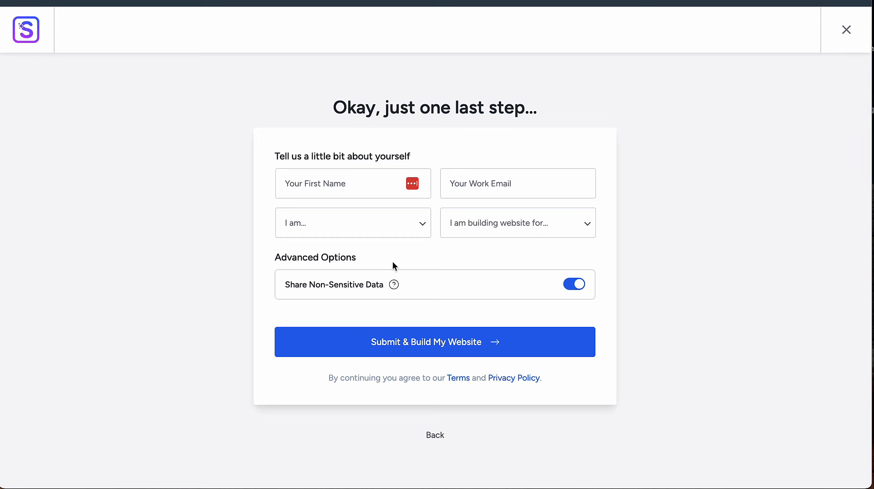
- Fill in the first name and work email, choose Beginner and Myself/My Company, and submit the form to build the website
click(324, 188)
text(Noah)
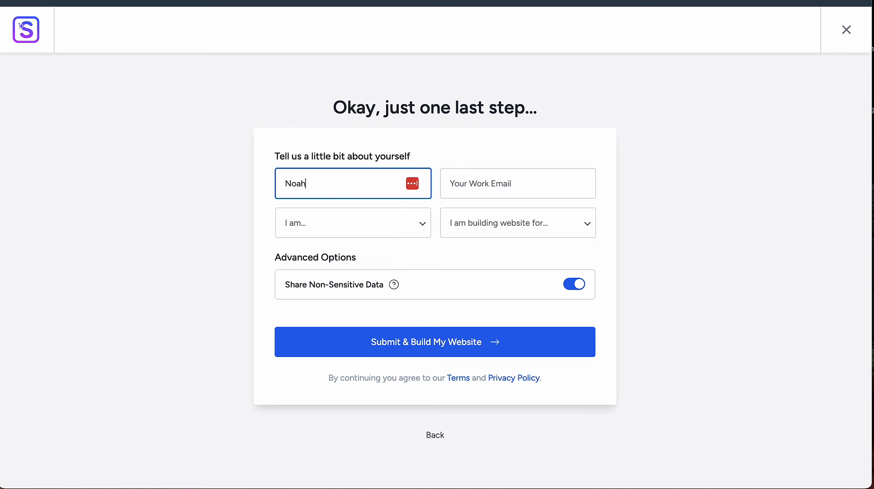
click(343, 233)
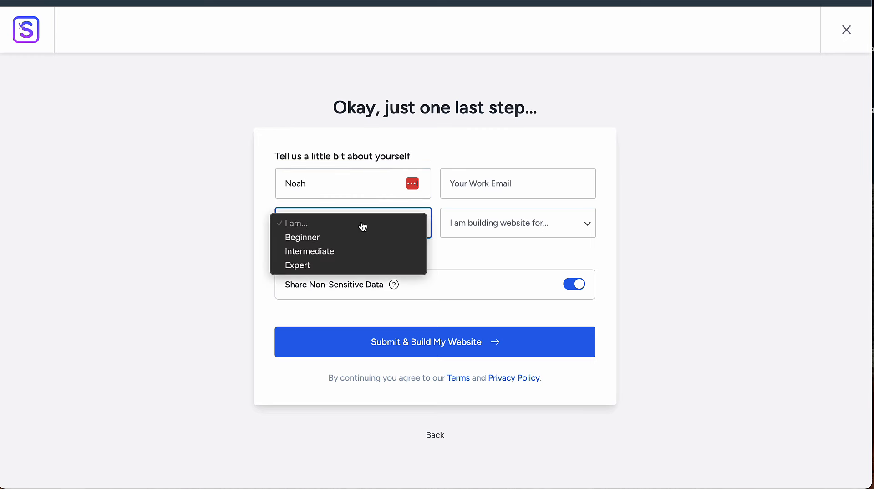
click(343, 242)
click(551, 223)
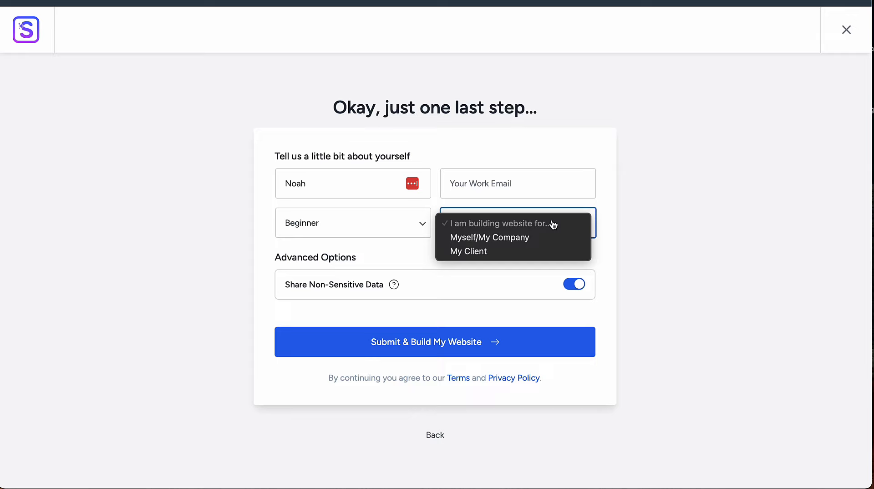
click(500, 240)
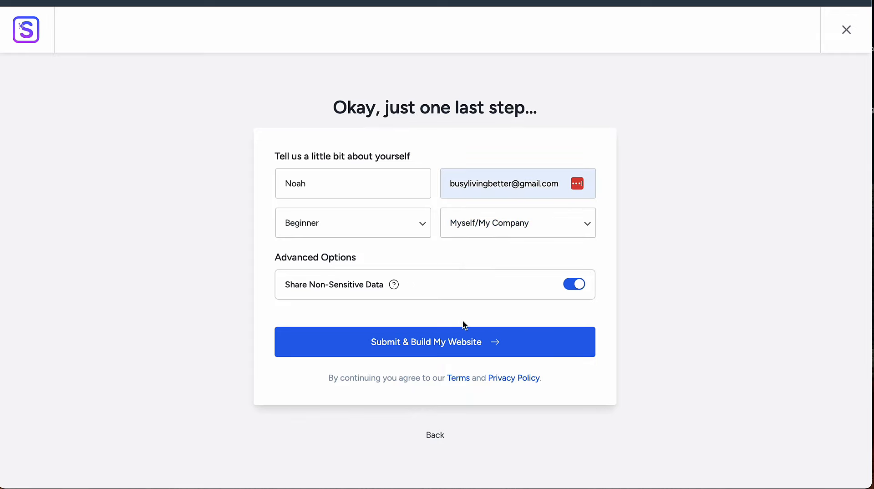
click(429, 346)
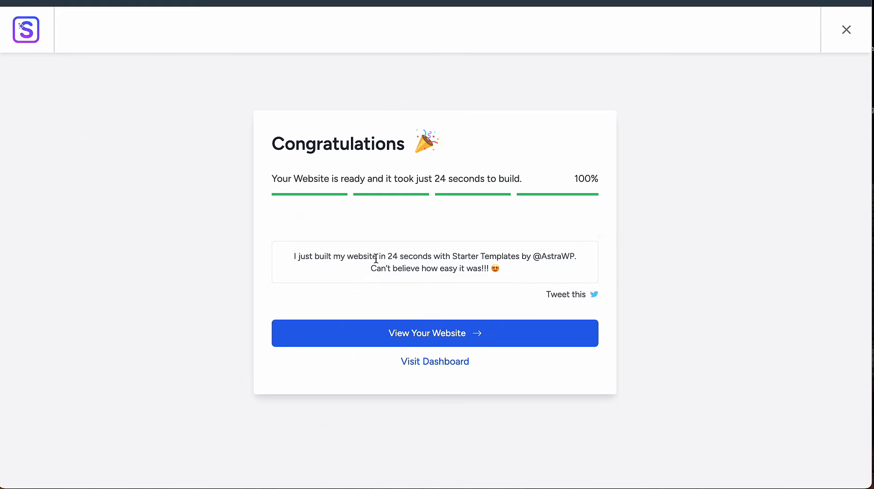
- View the newly built website and look through its homepage sections
click(462, 335)
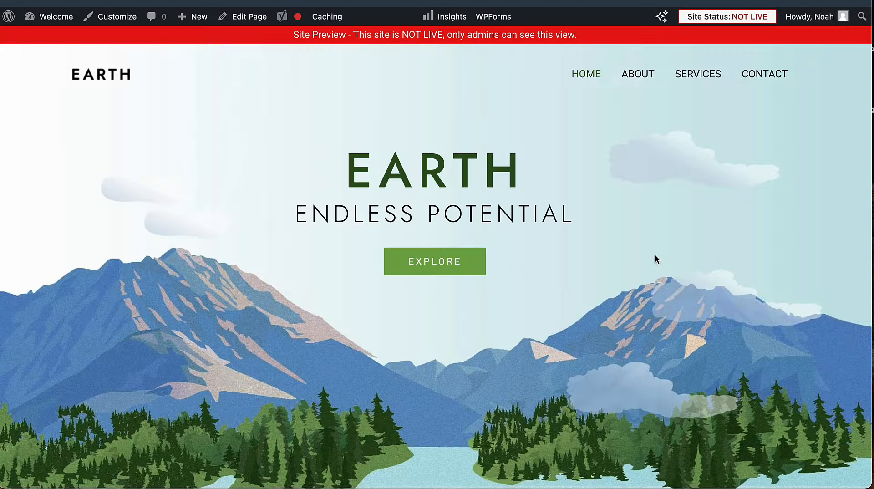
scroll(552, 239, down, 10)
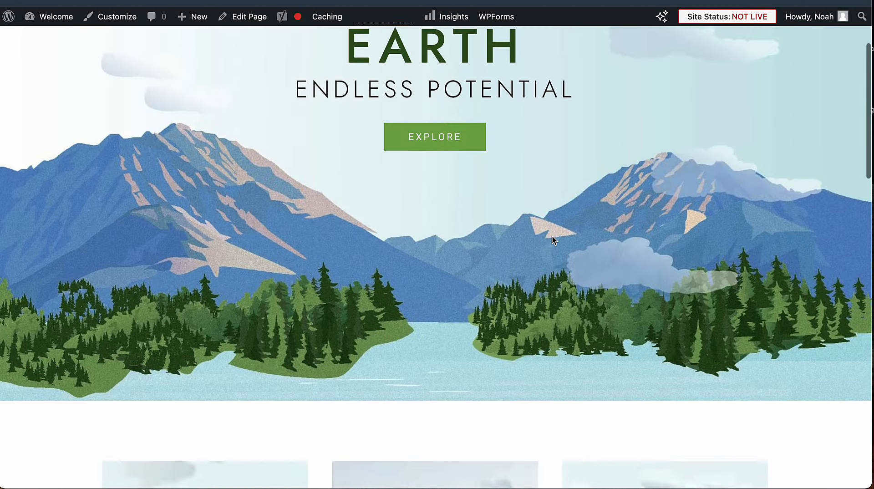
scroll(537, 318, down, 10)
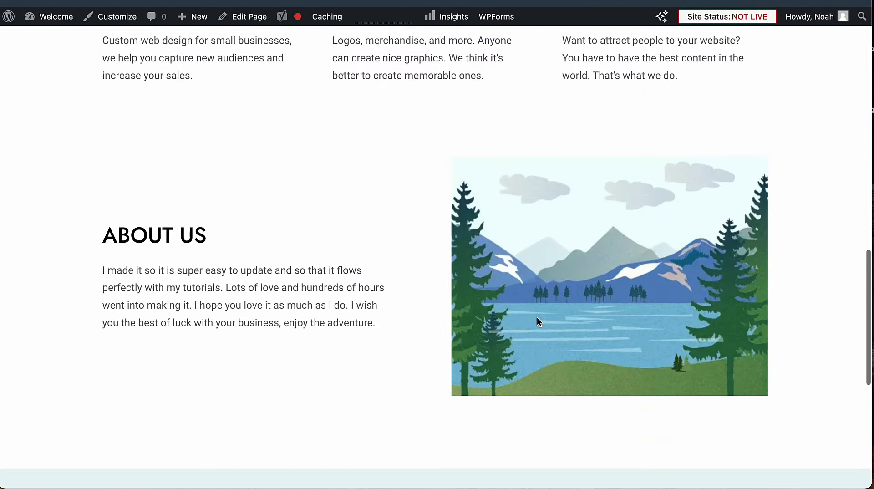
scroll(538, 321, up, 20)
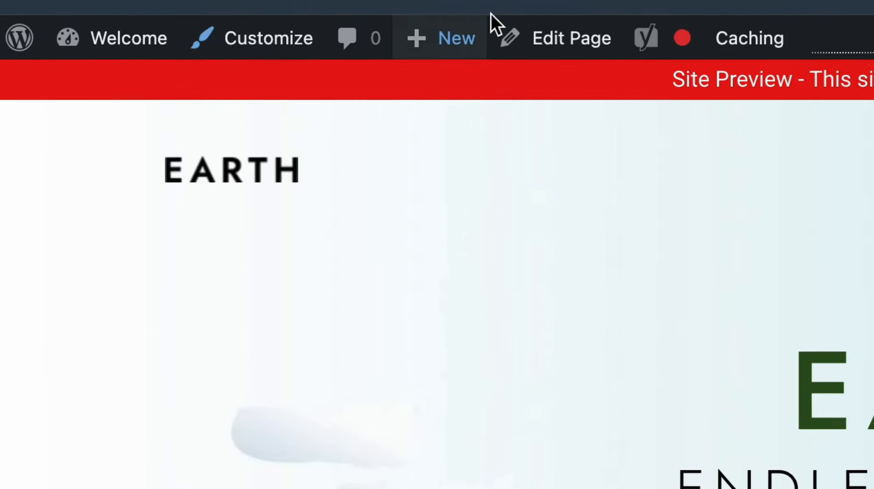
- Open the site customizer and examine the Global settings for colors, typography and buttons
click(273, 39)
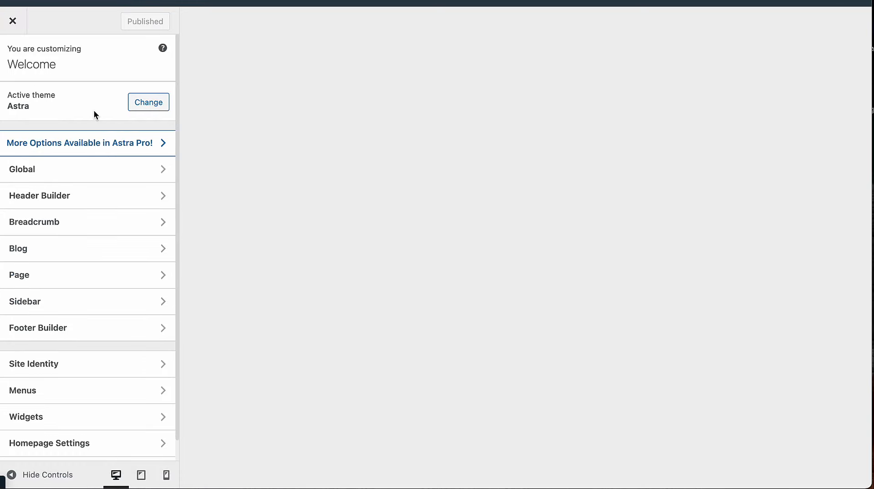
scroll(94, 110, down, 1)
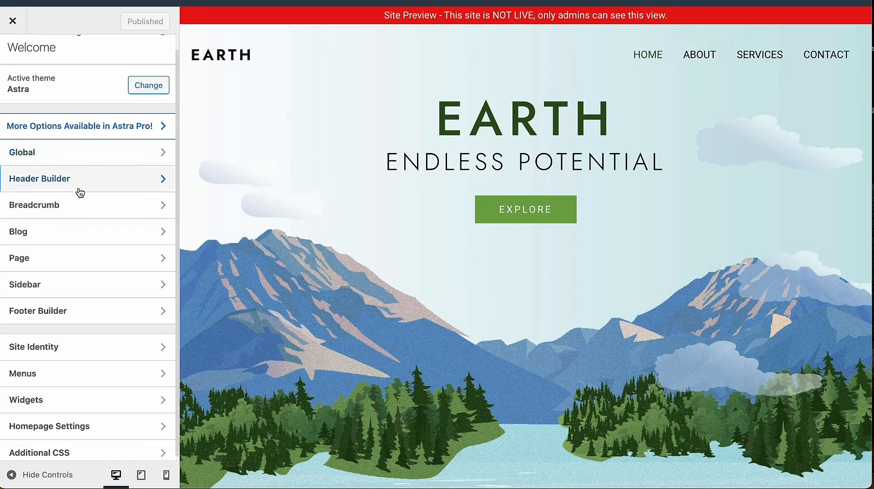
click(79, 159)
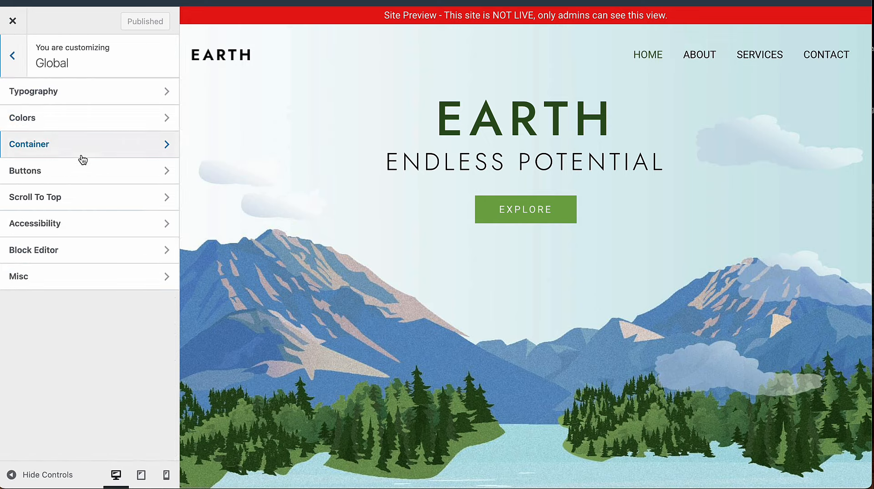
click(90, 117)
click(19, 69)
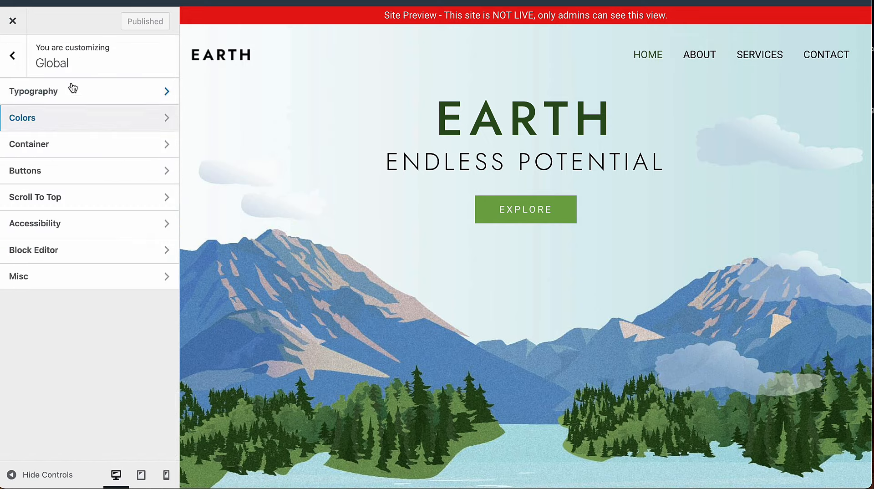
click(76, 91)
click(7, 57)
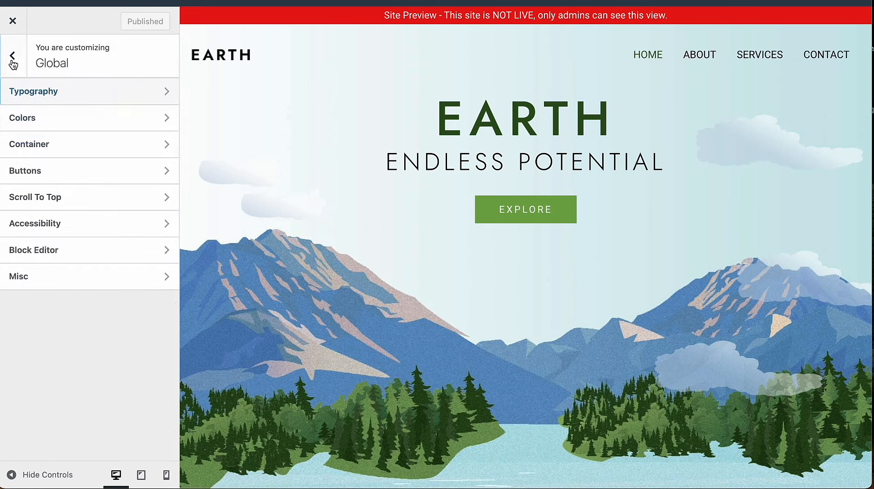
click(51, 173)
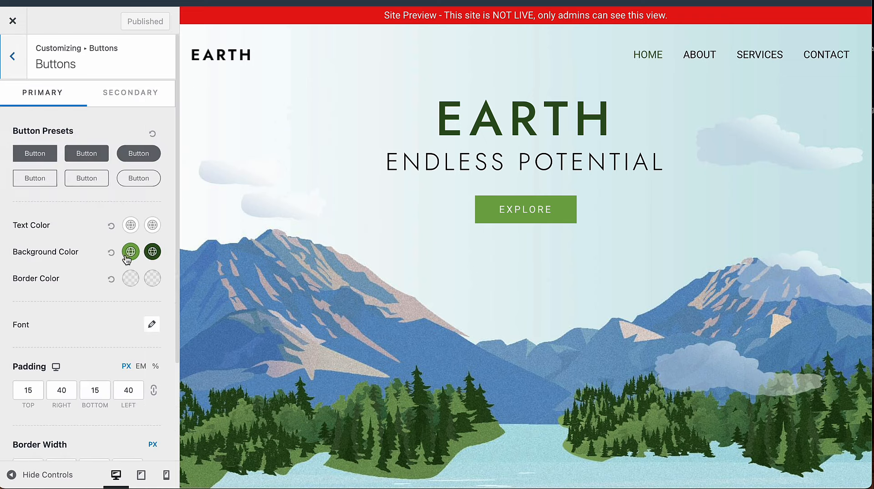
scroll(125, 259, down, 3)
scroll(117, 343, up, 3)
click(14, 62)
click(15, 61)
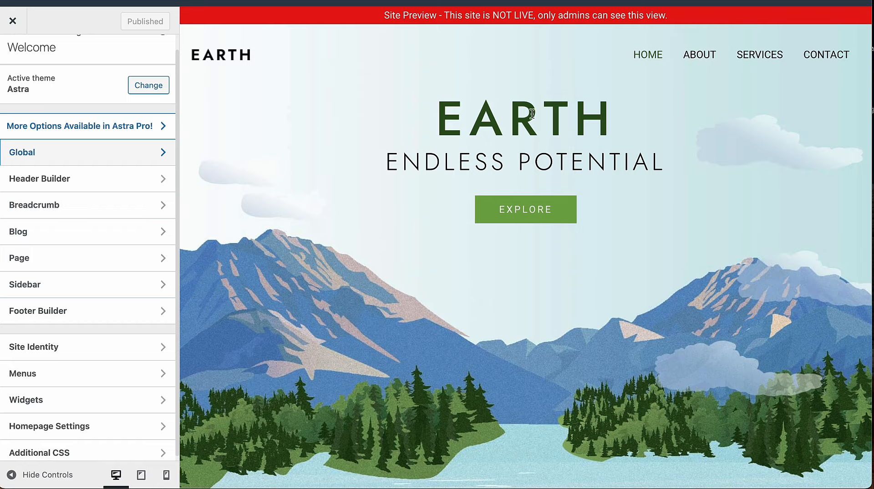
- Open the header's Primary Menu configuration and bring up Pri-menu for editing
scroll(439, 205, down, 10)
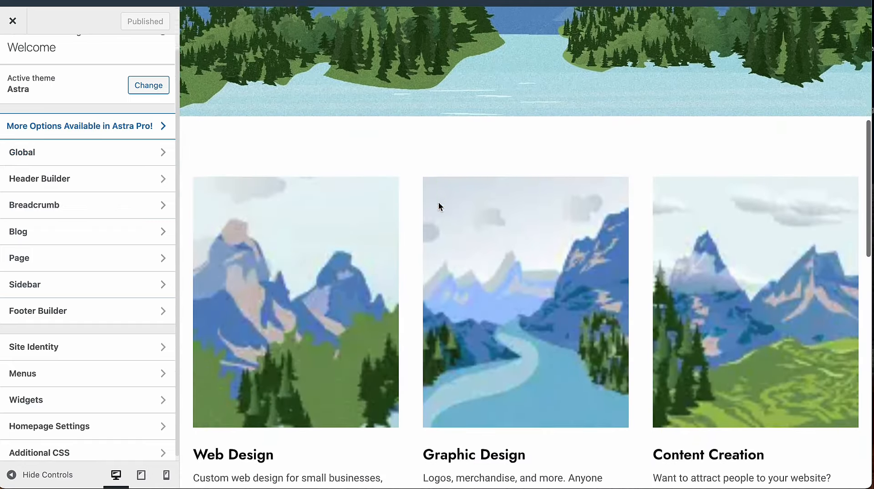
scroll(97, 252, down, 1)
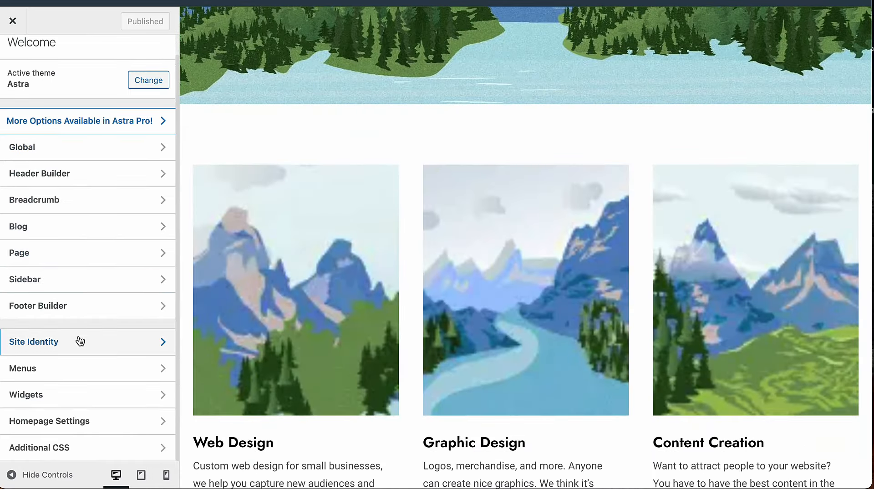
scroll(480, 203, up, 10)
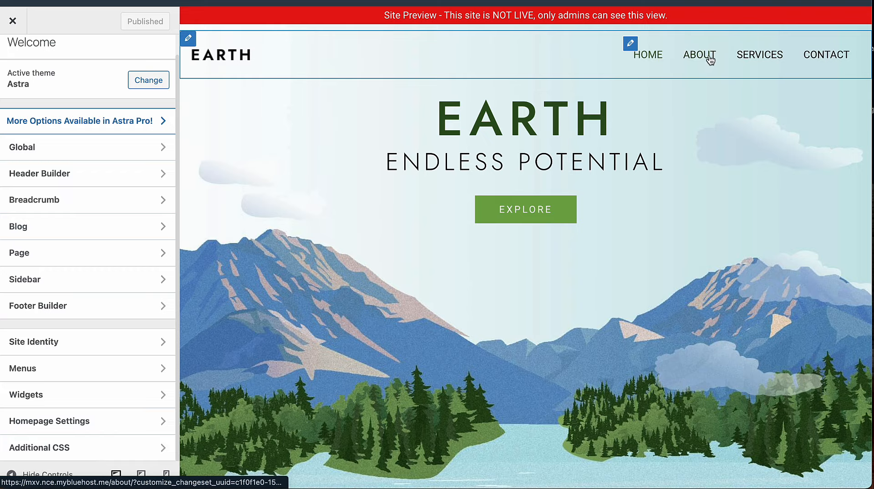
click(631, 44)
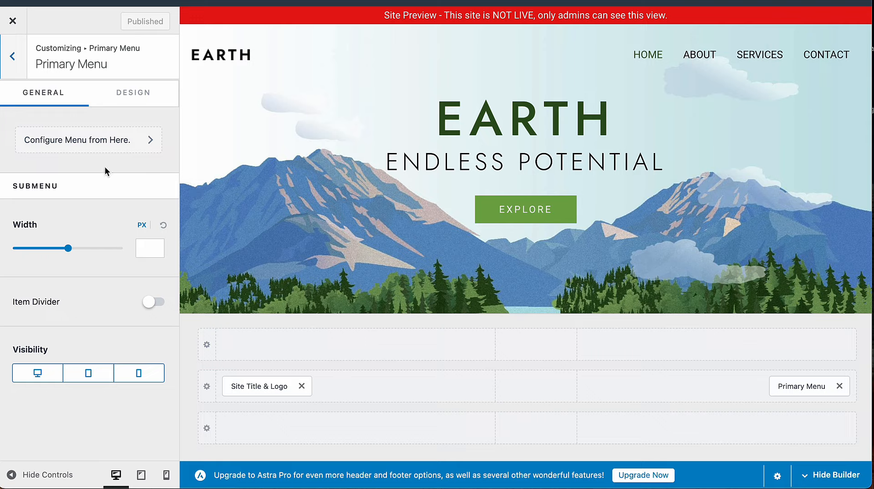
click(116, 141)
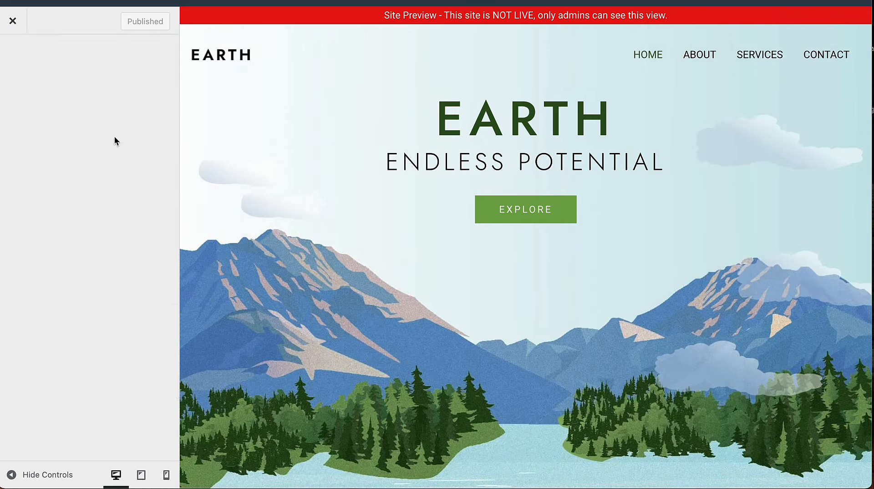
scroll(92, 233, down, 2)
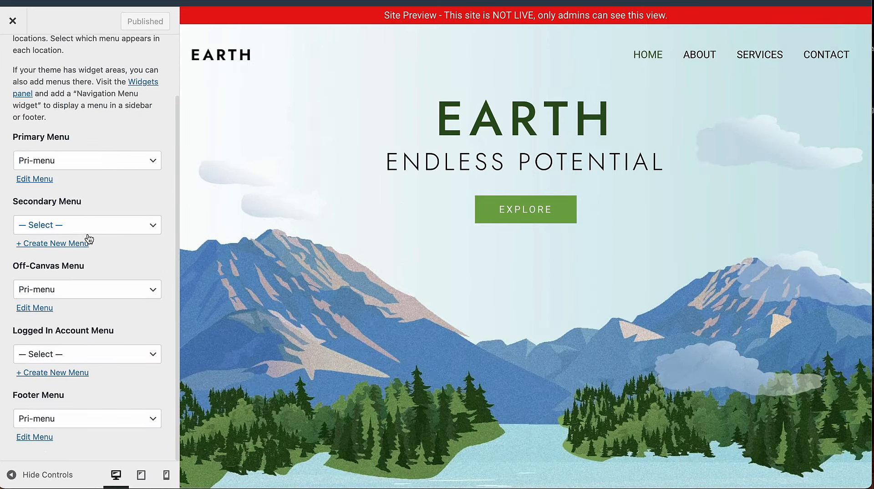
scroll(81, 247, up, 2)
click(41, 229)
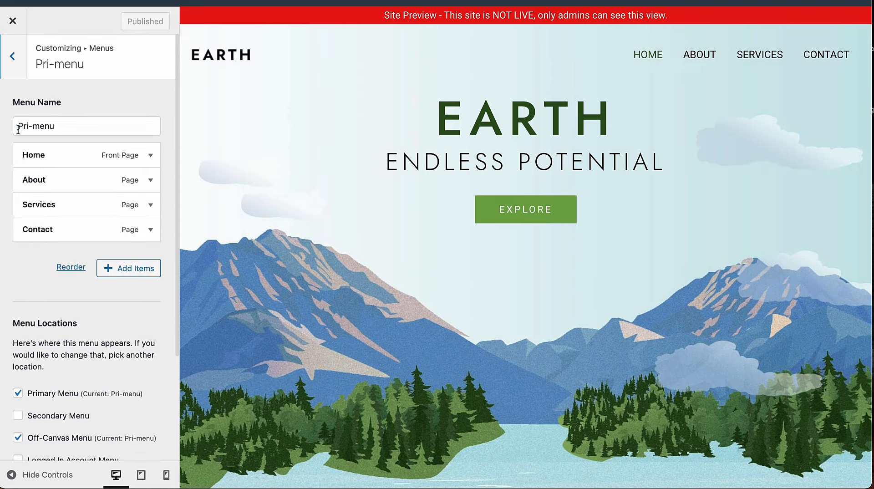
- Add a new page named Blog to Pri-menu and move it between About and Services
click(126, 272)
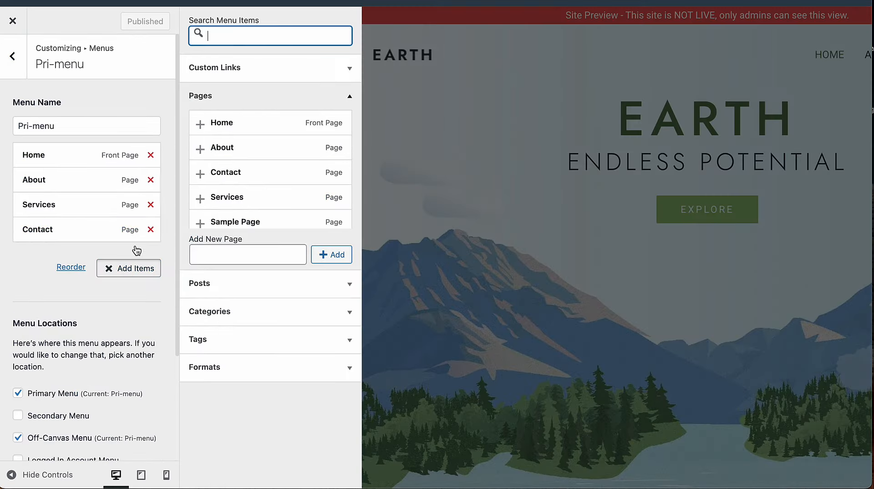
click(248, 255)
text(Blog)
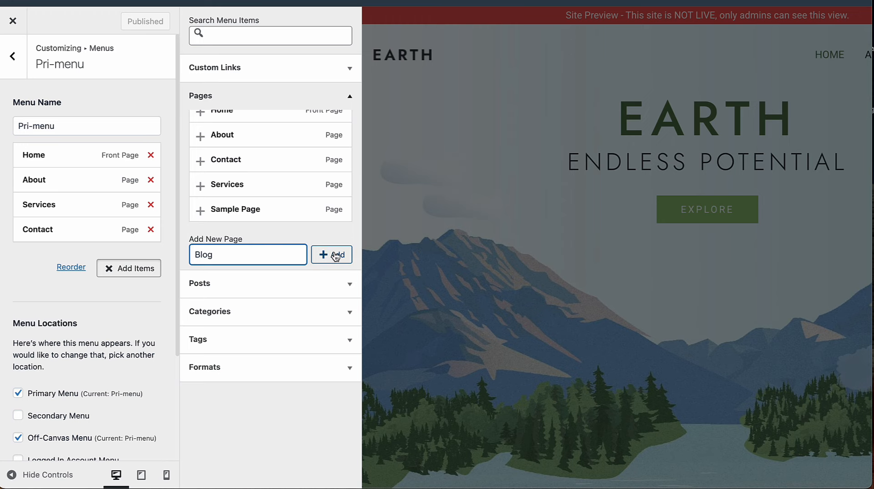
click(336, 255)
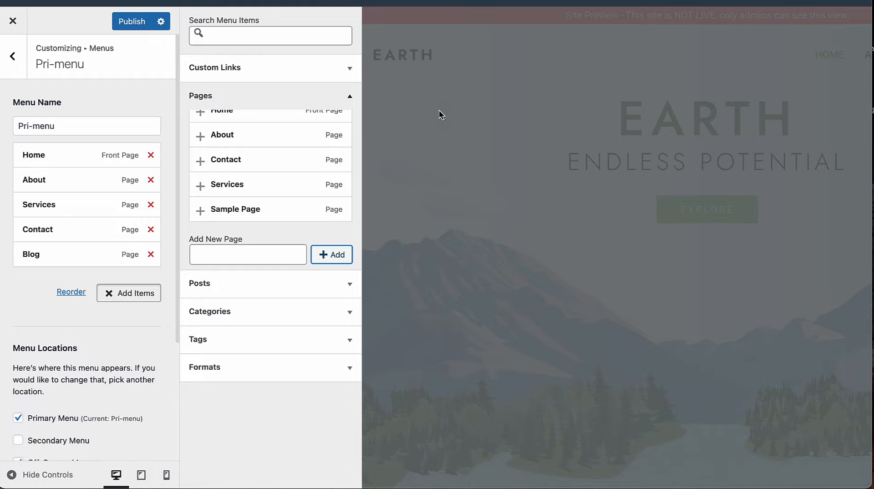
click(479, 137)
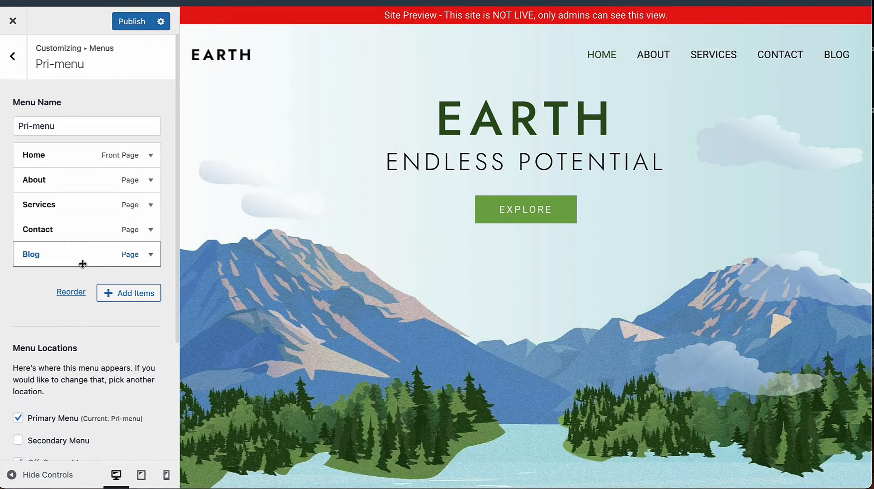
drag(82, 259, 88, 201)
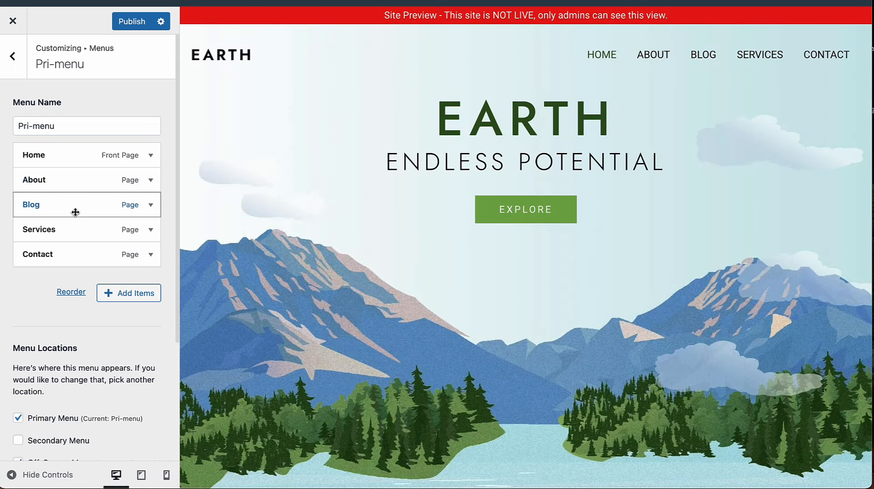
- Try nesting Services as a sub item under Blog in Pri-menu, and return it to the top level
click(152, 208)
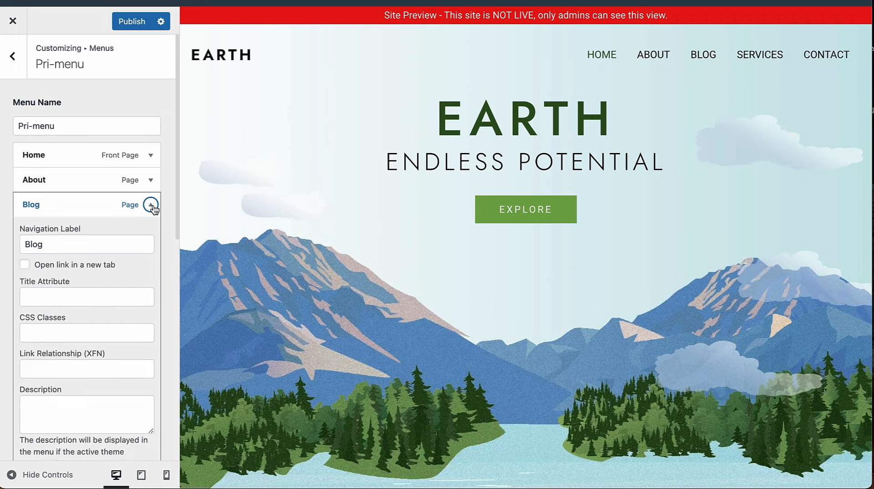
click(151, 206)
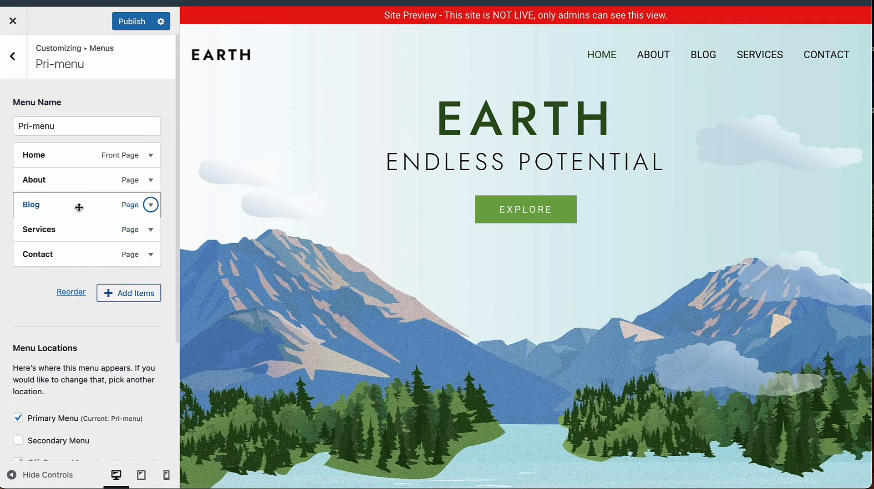
drag(73, 235, 86, 233)
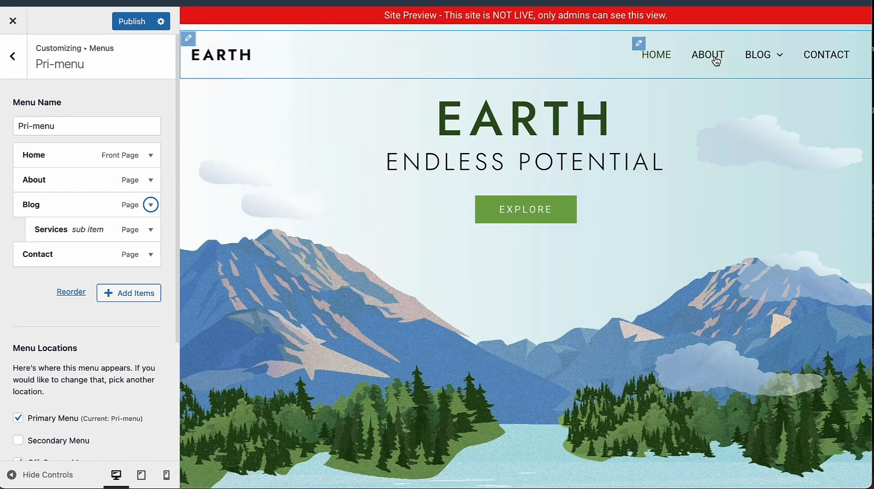
mouse_move(776, 60)
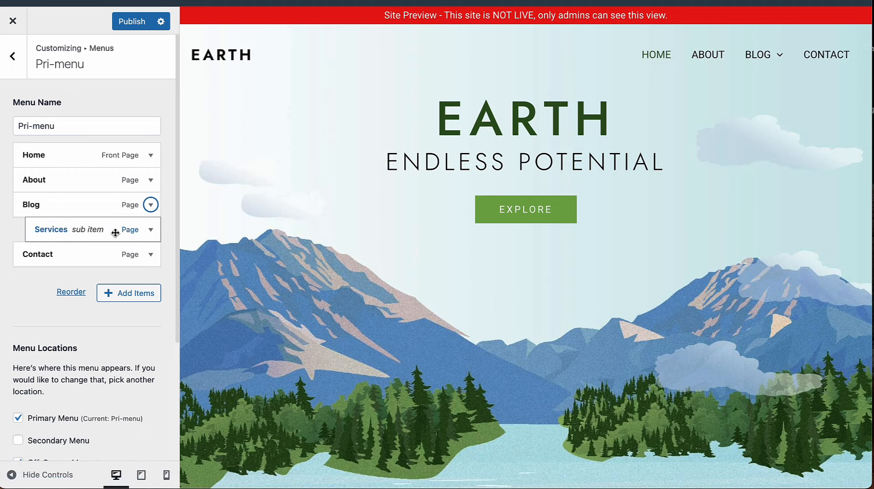
drag(115, 233, 98, 232)
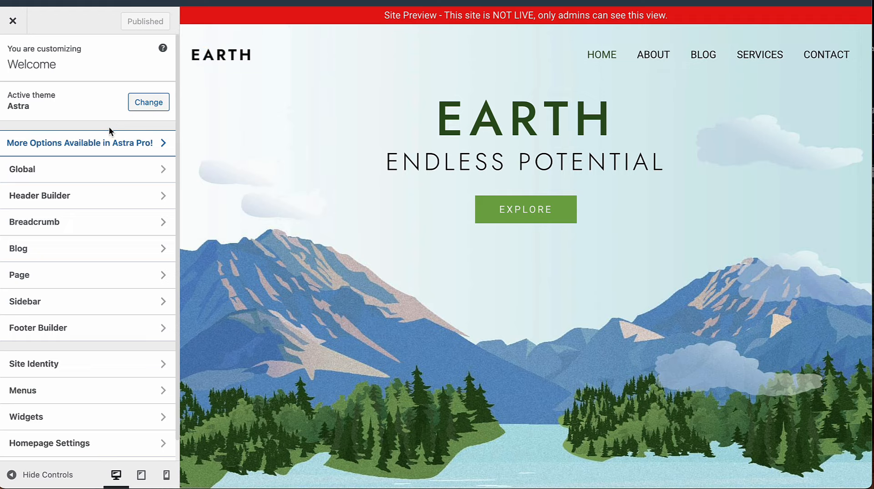
- Look through the available customizer sections and review the homepage preview from its header down to the footer
scroll(96, 193, down, 1)
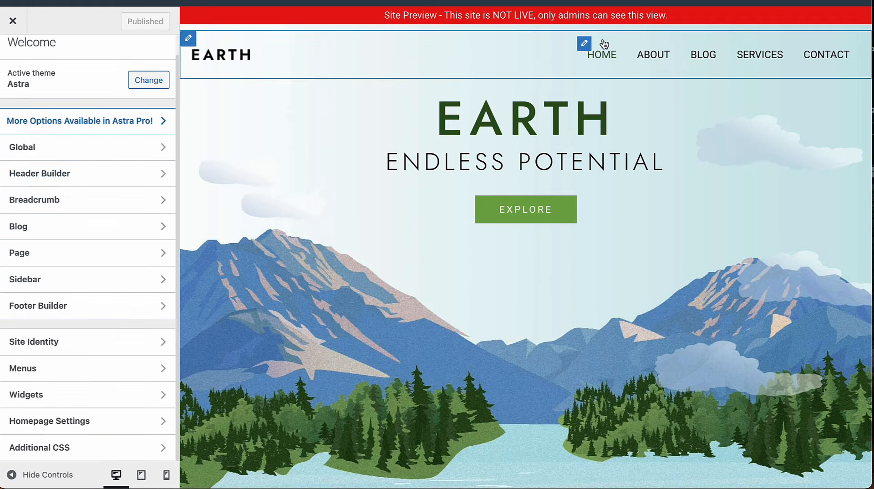
scroll(635, 247, down, 10)
scroll(636, 247, down, 10)
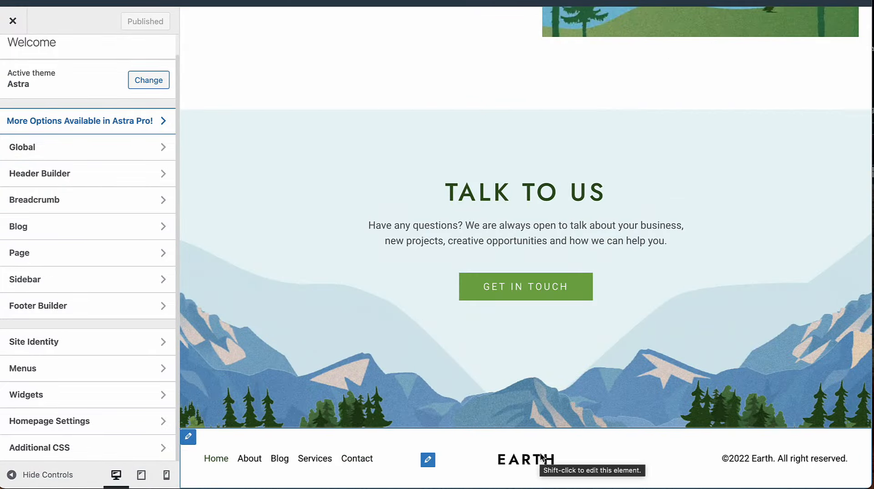
scroll(326, 291, up, 8)
scroll(326, 292, up, 6)
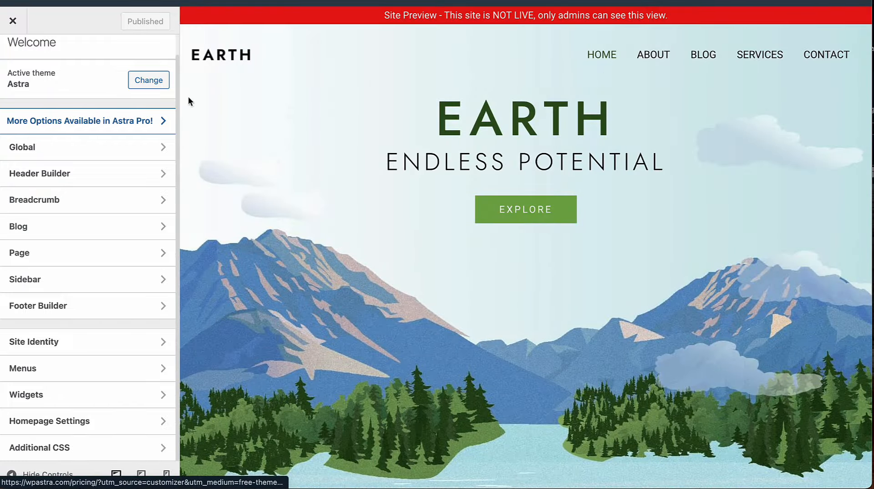
scroll(503, 207, down, 10)
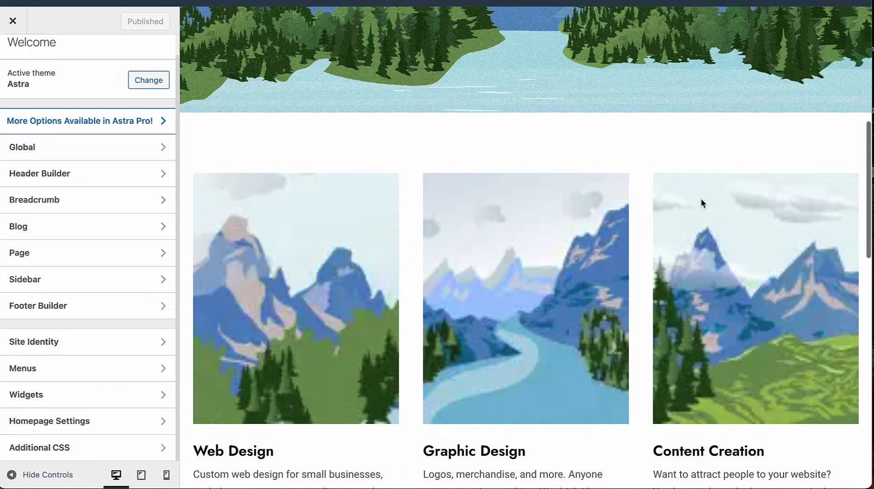
scroll(599, 200, up, 10)
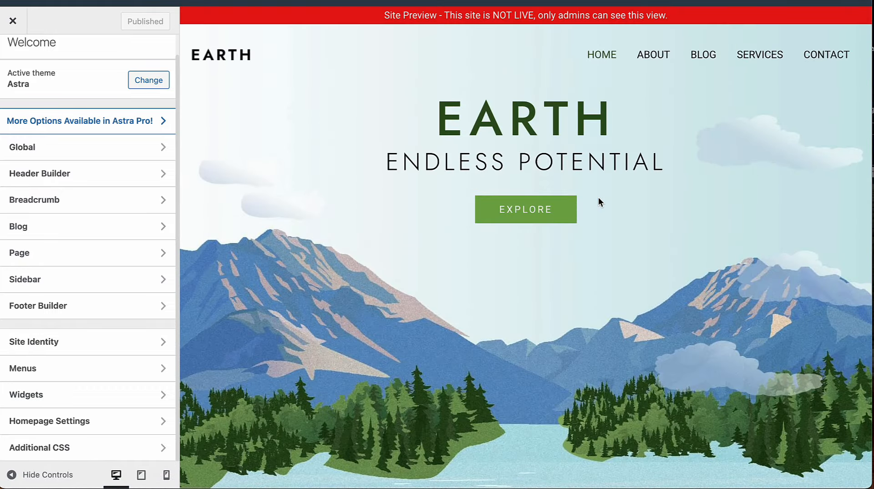
- Exit the customizer and open the Home page for editing
click(13, 20)
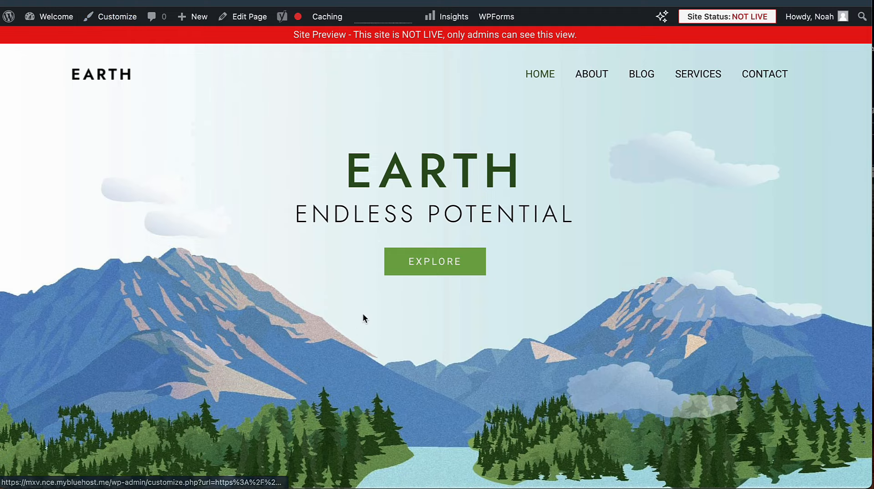
scroll(496, 277, down, 7)
scroll(496, 277, up, 8)
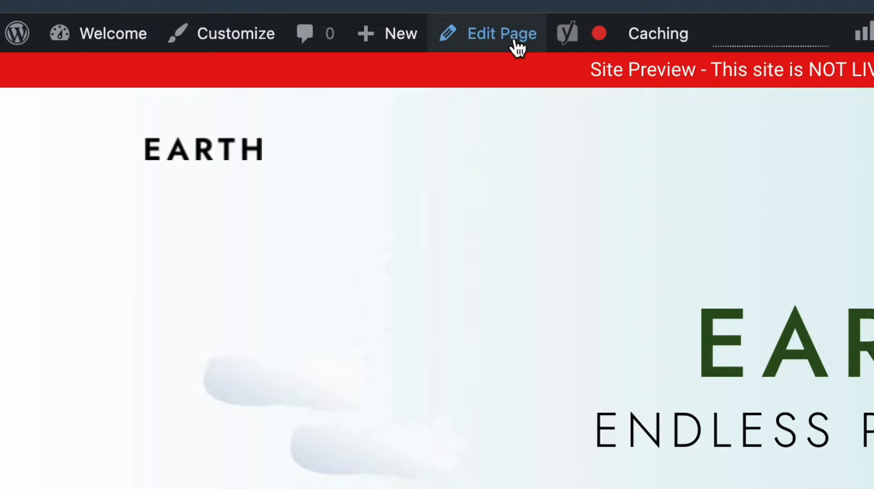
click(255, 16)
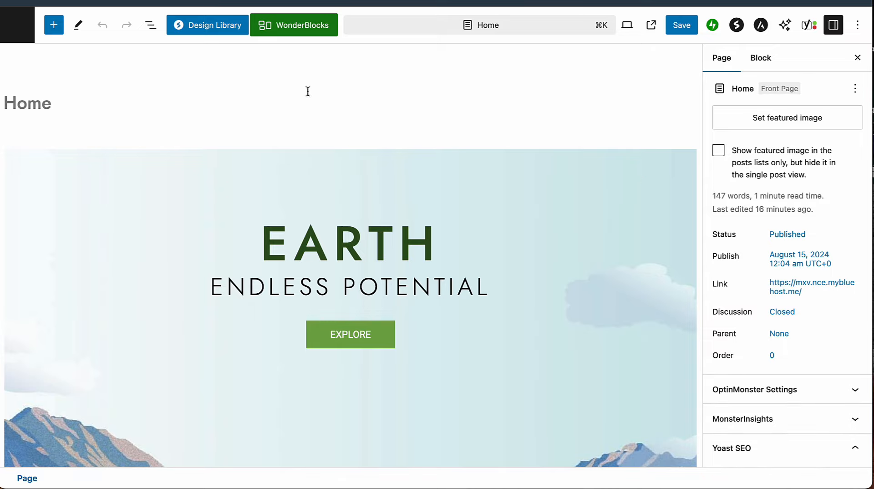
scroll(340, 263, down, 3)
scroll(566, 313, down, 2)
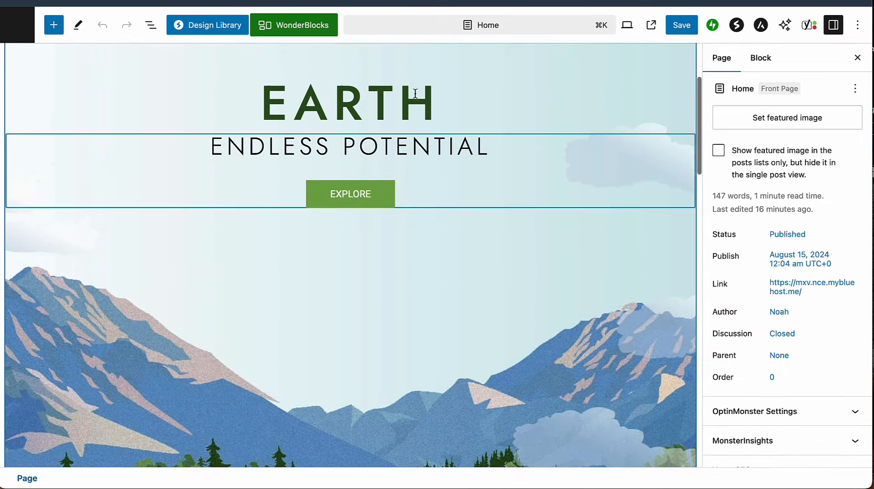
scroll(413, 109, down, 5)
scroll(400, 257, down, 7)
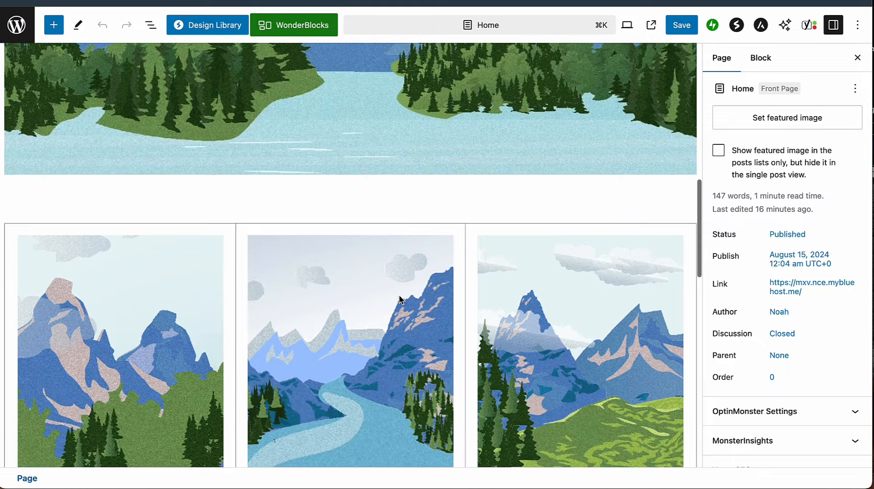
scroll(453, 277, up, 15)
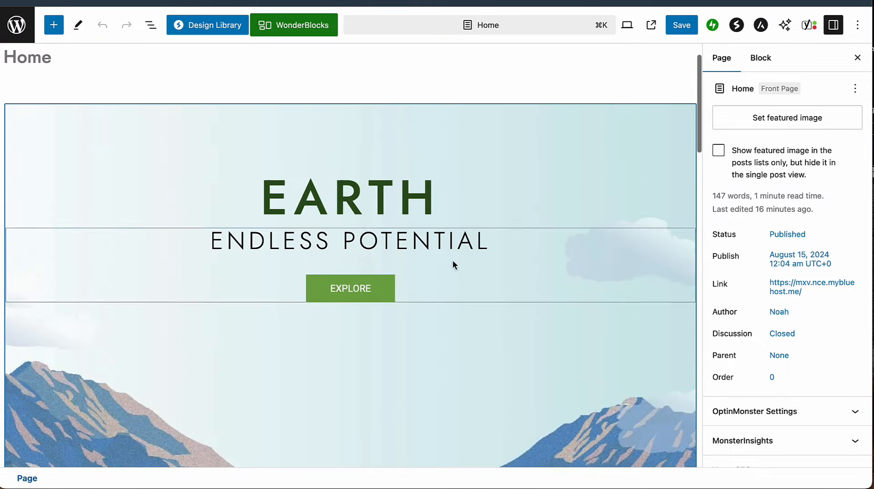
- Replace the hero section's EARTH heading with "MY LEGO REVIEWS"
click(432, 190)
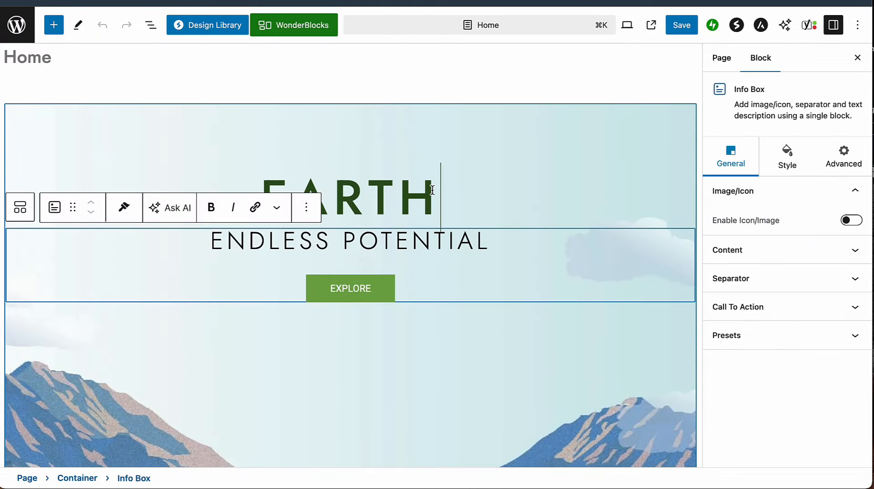
drag(408, 189, 453, 187)
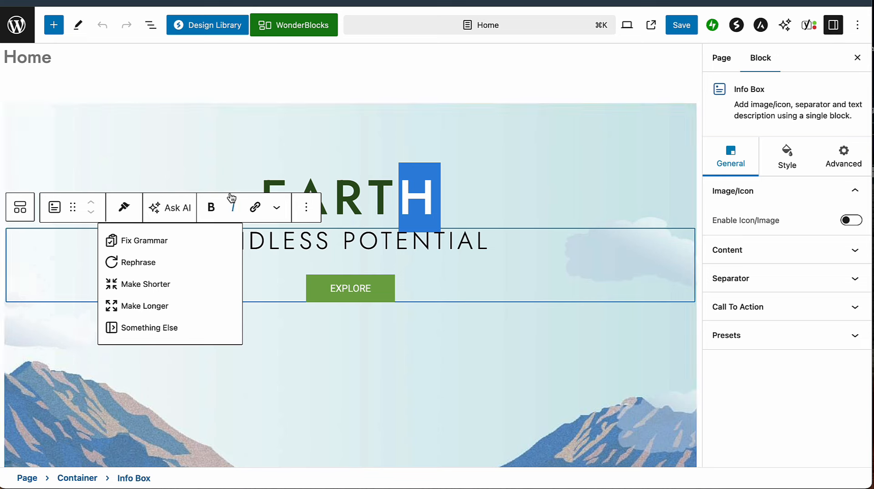
click(433, 202)
click(457, 203)
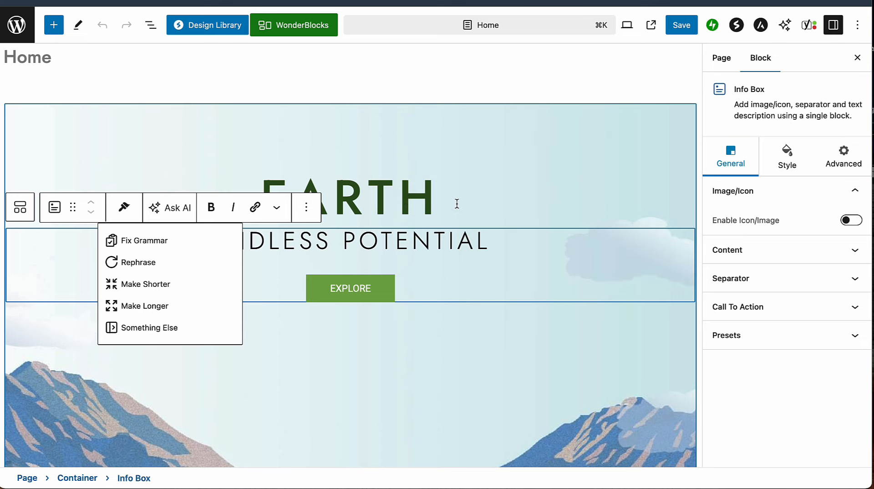
key(BackSpace)
key(BackSpace)
key(BackSpace)
key(BackSpace)
key(BackSpace)
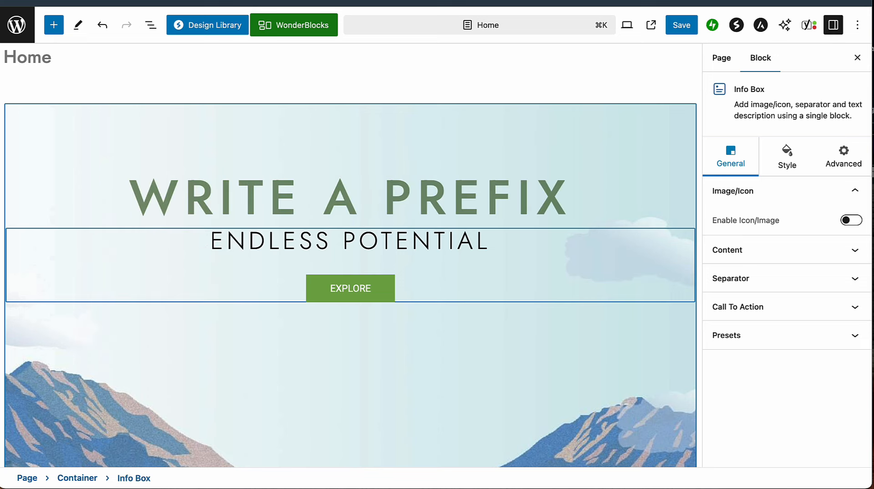
text(MY )
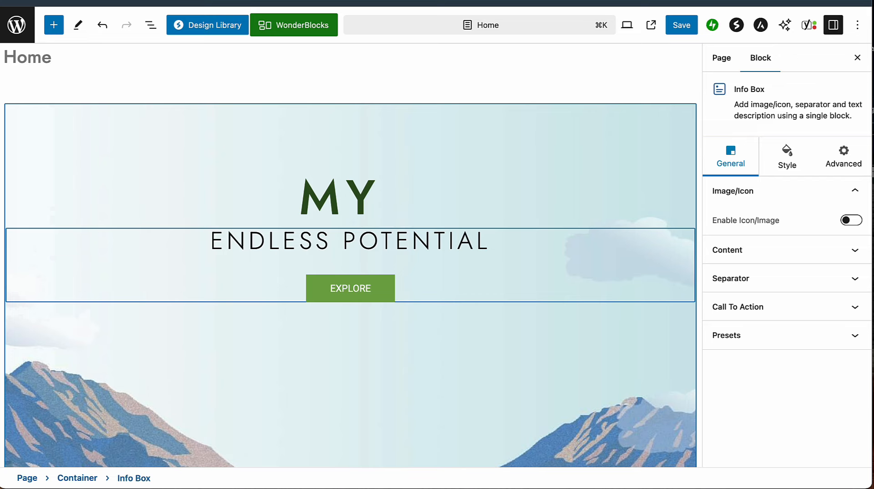
text(LEGO REVCI)
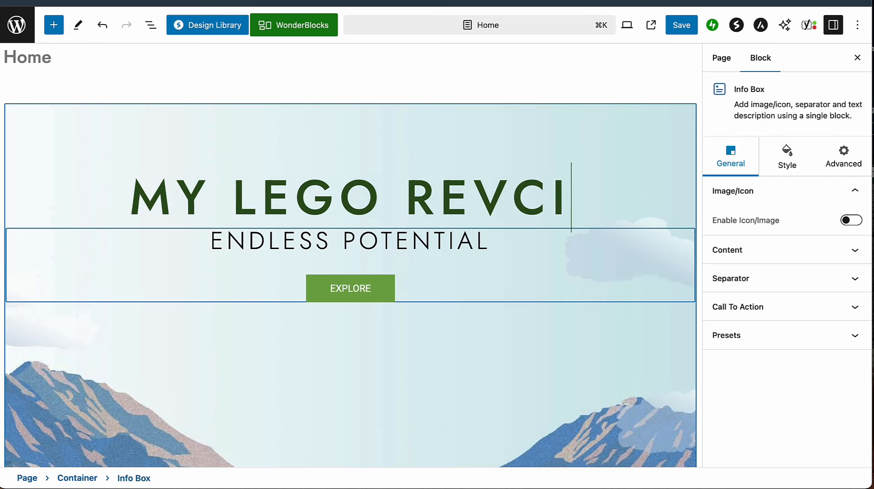
key(BackSpace)
key(BackSpace)
text(IEWS)
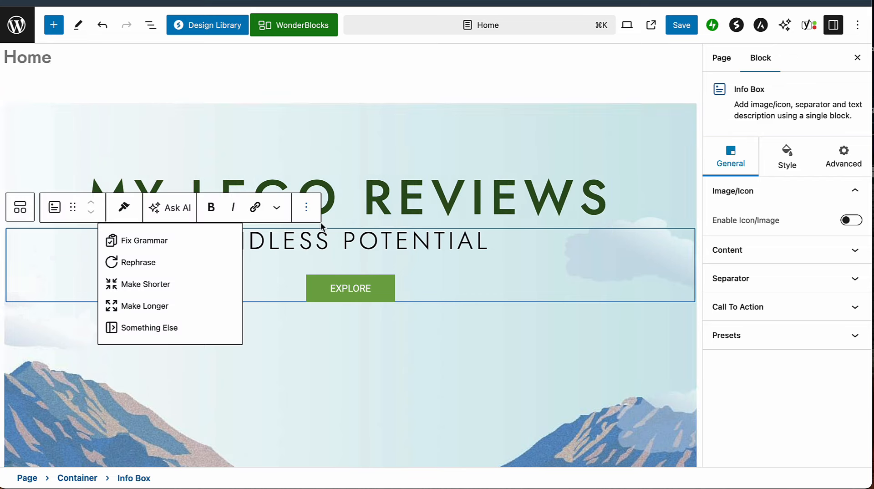
- Extend the hero button's label to read "EXPLORE ALL LEGO REVIEWS"
click(387, 247)
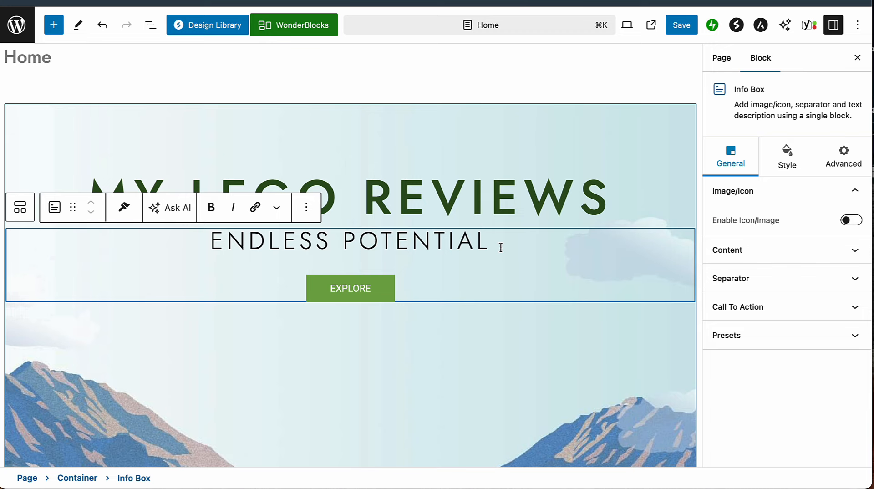
click(378, 290)
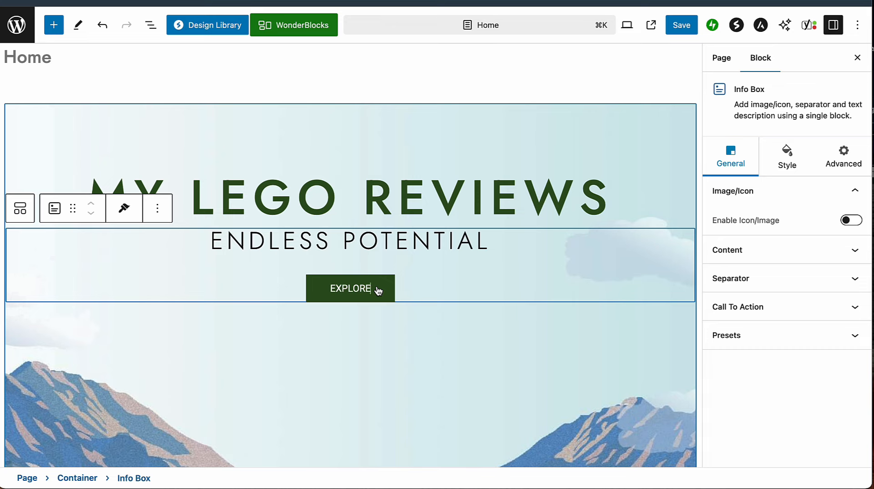
text(leg)
key(BackSpace)
key(BackSpace)
key(BackSpace)
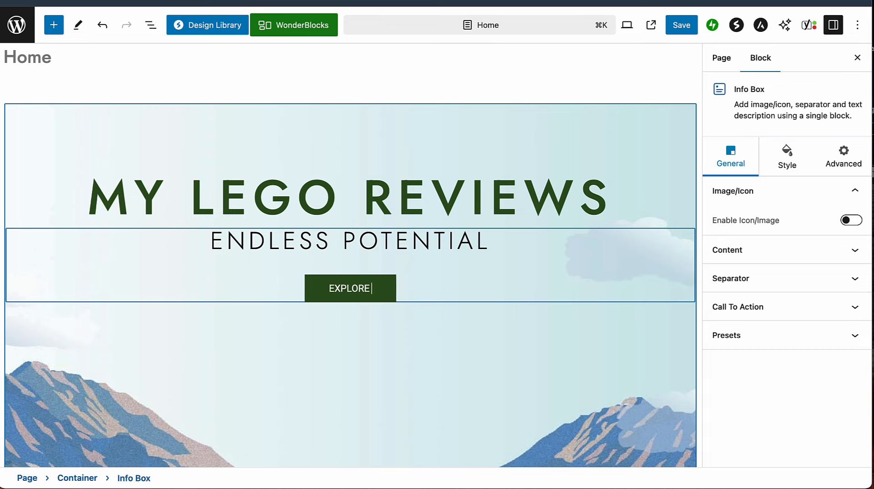
key(Caps_Lock)
text(ALL LEGO RE)
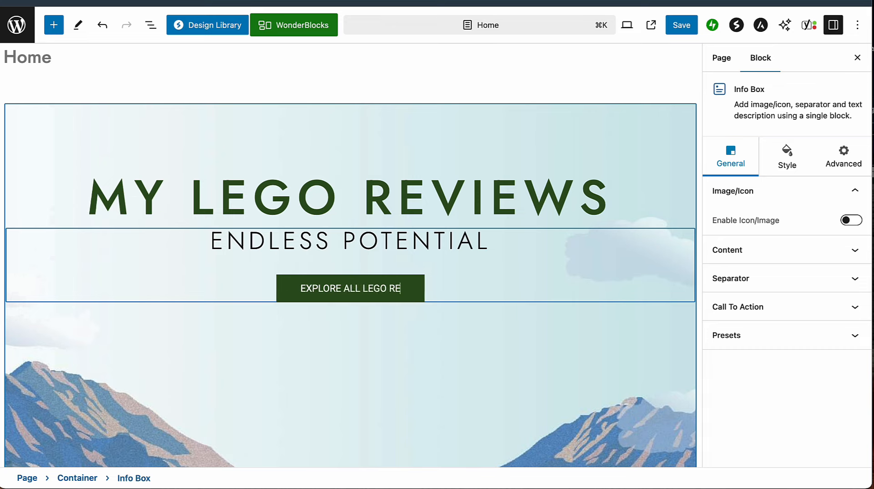
text(VIEWS)
- Remove the mountain background image from the hero section's container
click(446, 137)
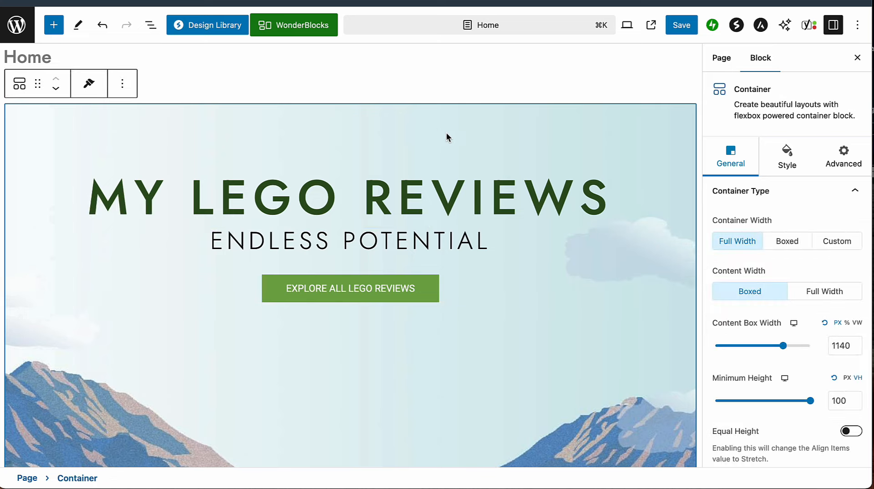
scroll(449, 136, down, 1)
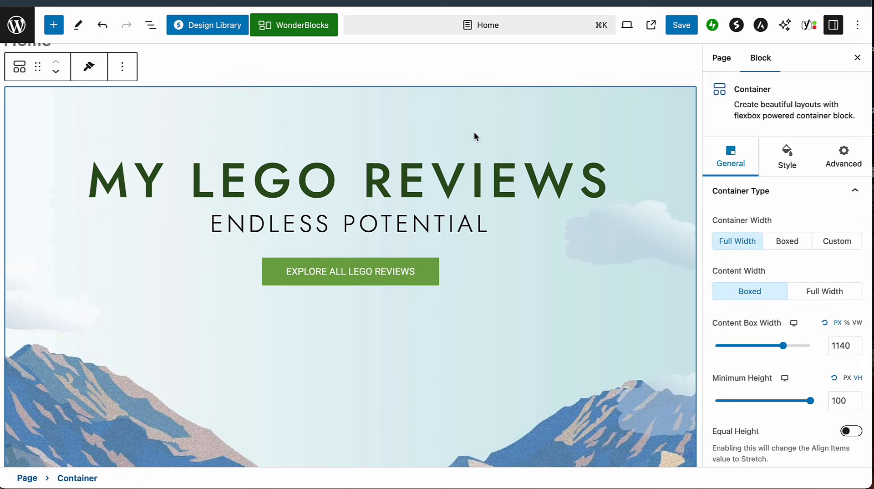
scroll(449, 122, up, 3)
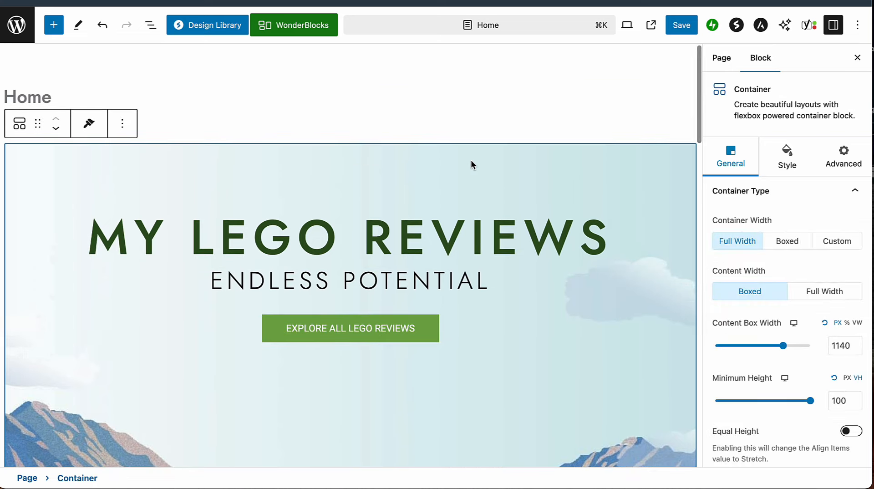
scroll(486, 188, down, 10)
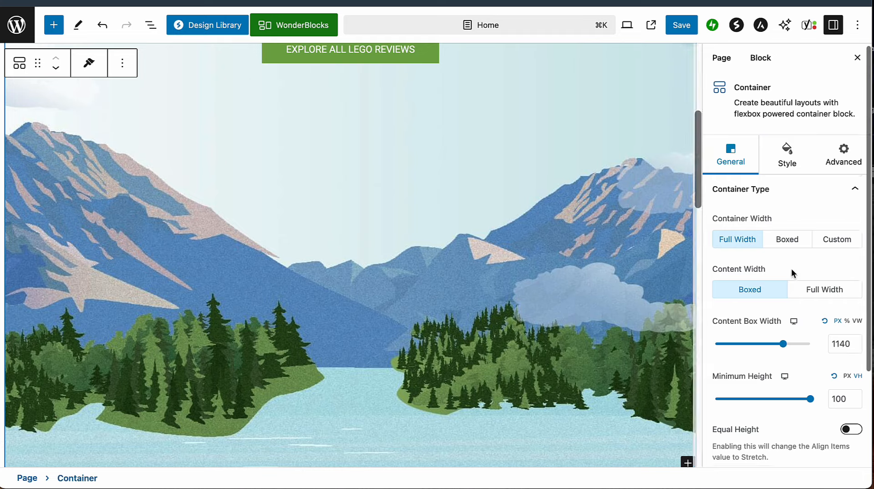
scroll(793, 274, down, 5)
scroll(804, 227, up, 5)
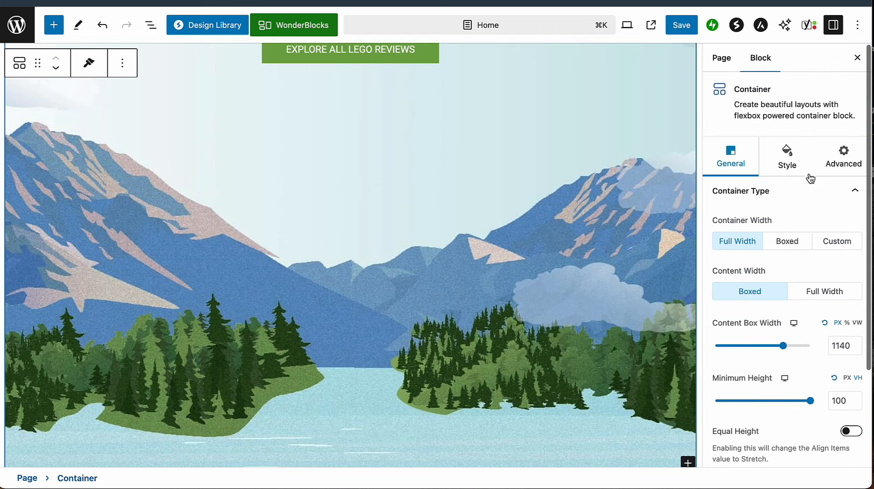
click(787, 162)
scroll(788, 304, down, 2)
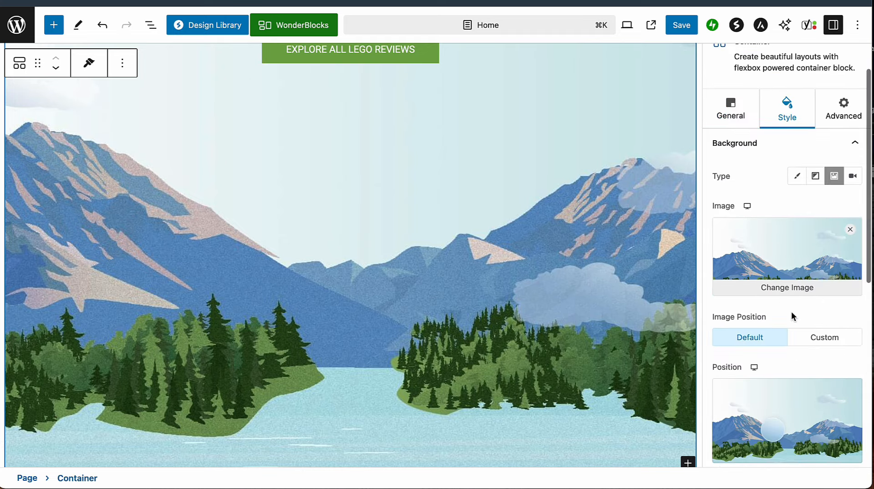
scroll(791, 311, up, 1)
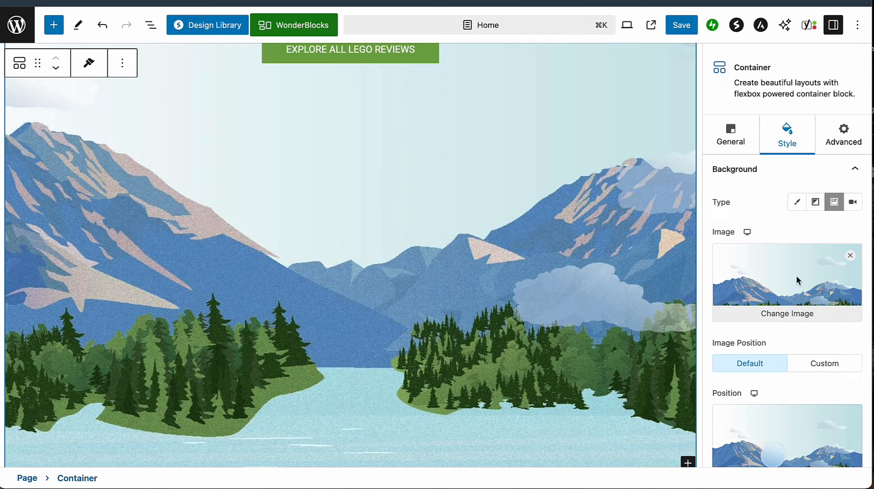
click(850, 256)
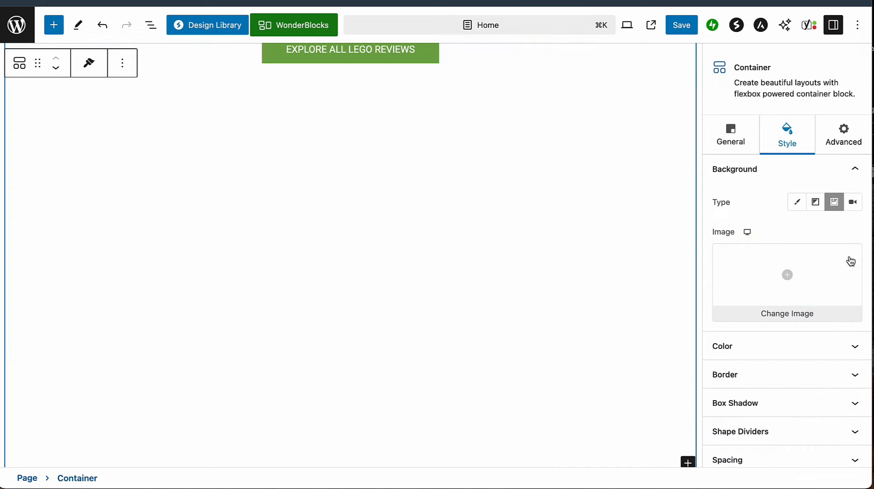
- Open the image picker for the hero container's background and browse the computer's recent files for the LEGO picture
click(796, 317)
click(445, 251)
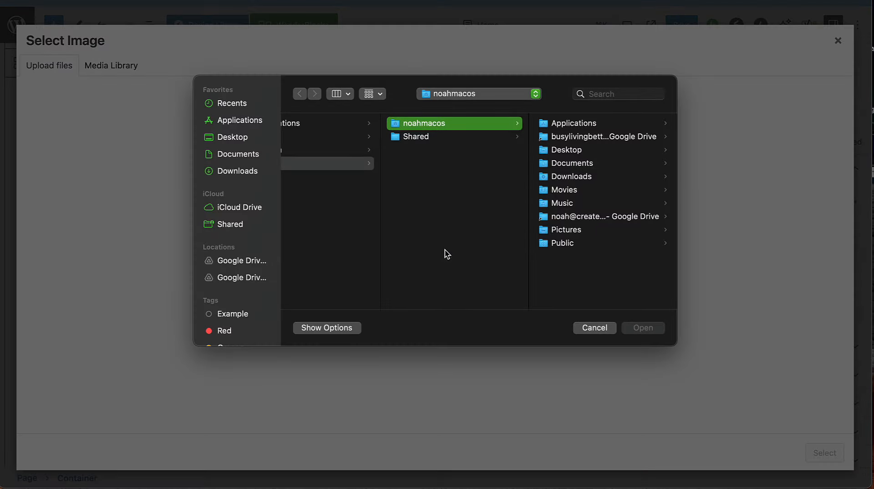
scroll(382, 145, left, 2)
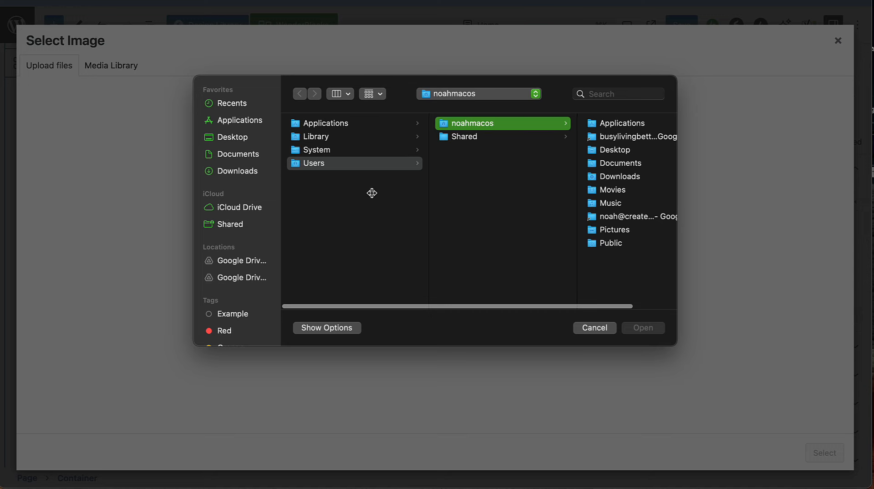
click(239, 137)
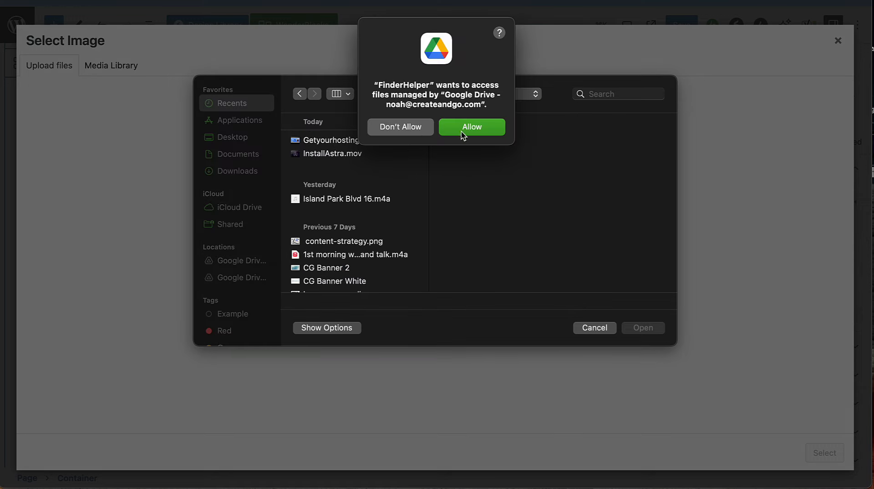
click(472, 128)
scroll(390, 166, down, 3)
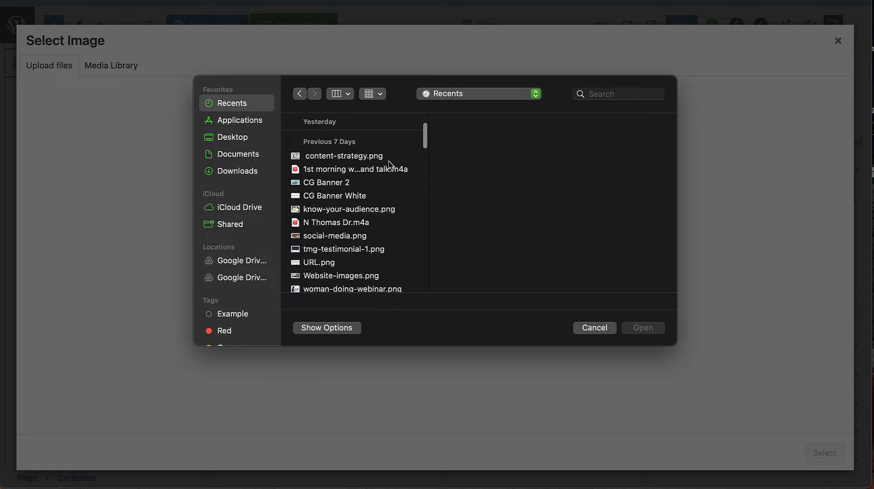
scroll(390, 166, up, 4)
- Switch to the Google Images results and check which folder the gray LEGO blocks picture is saved in, without saving it again
right_click(648, 262)
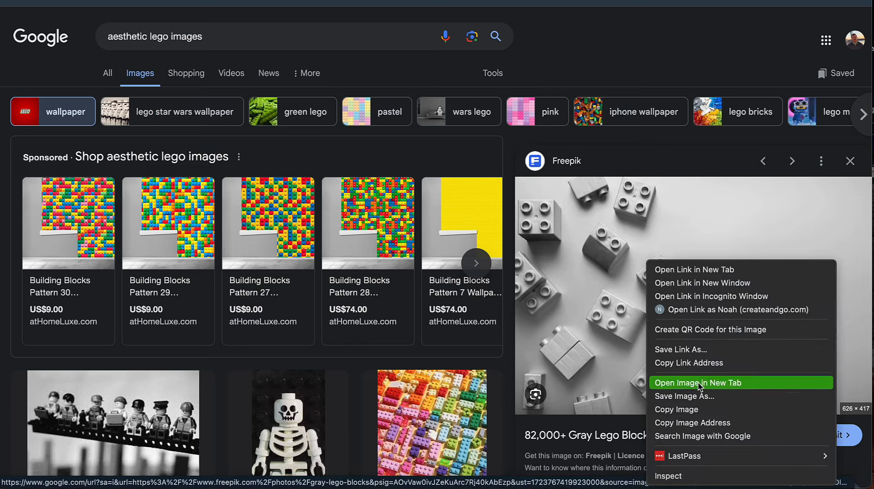
click(703, 397)
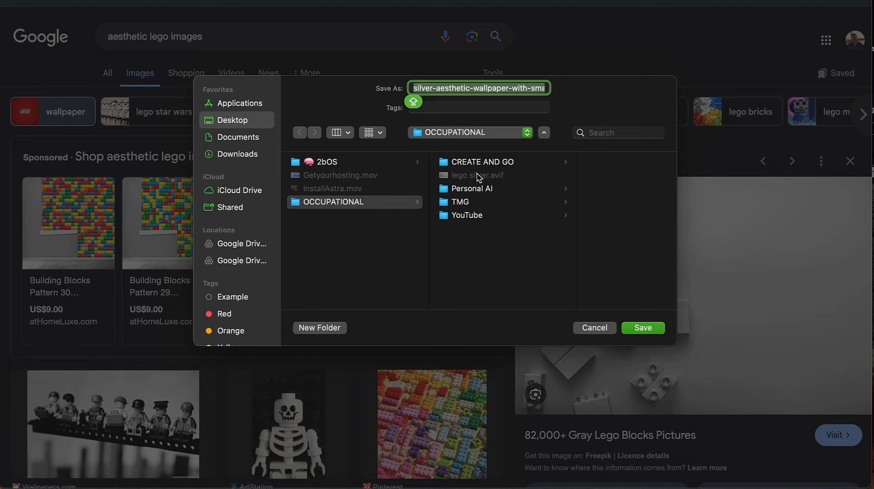
click(602, 327)
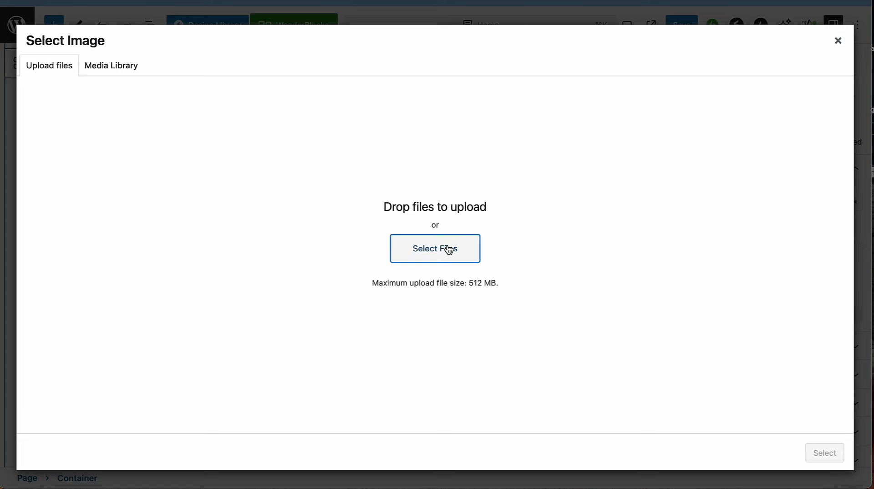
- Upload "lego silver.avif" from the Desktop's OCCUPATIONAL folder and set it as the hero container's background image
click(449, 250)
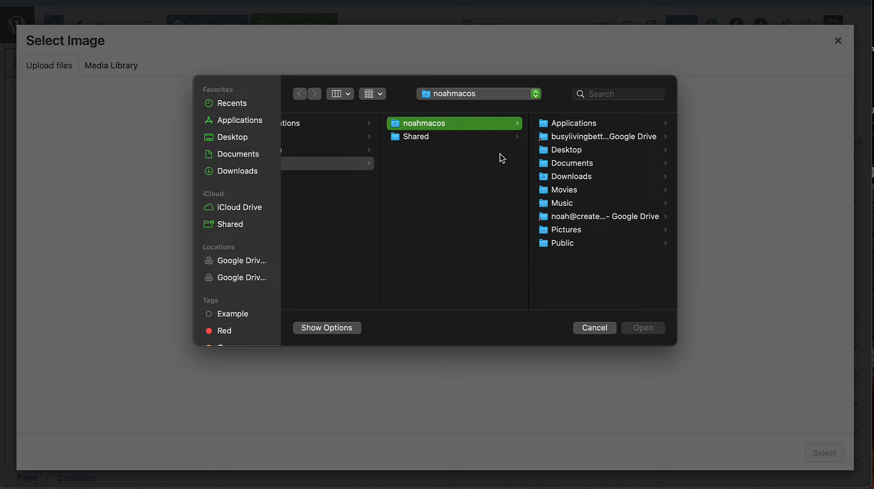
click(234, 137)
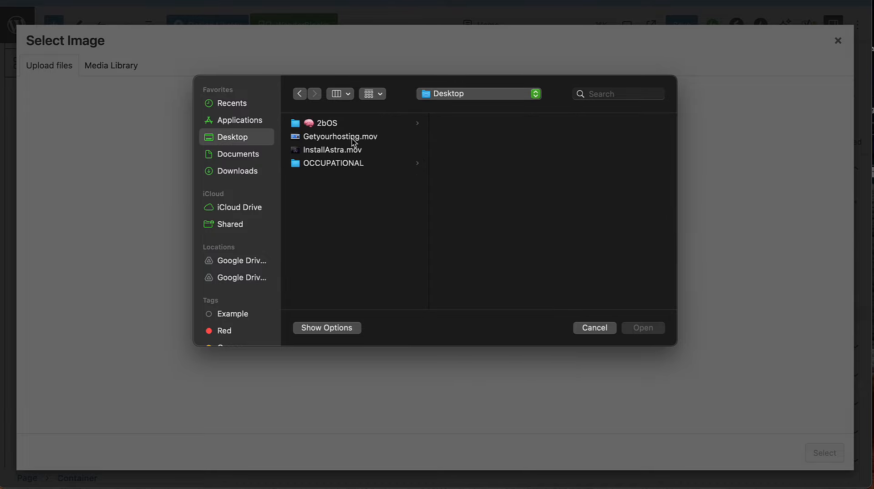
click(341, 167)
click(503, 139)
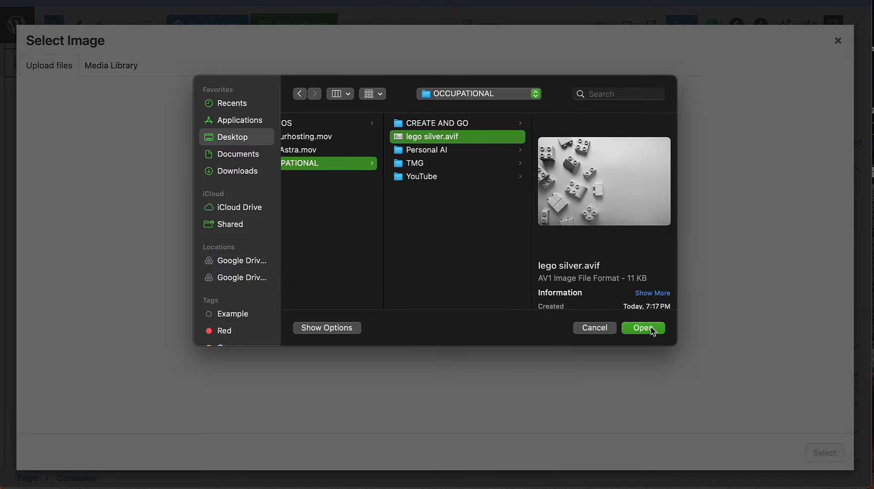
click(651, 329)
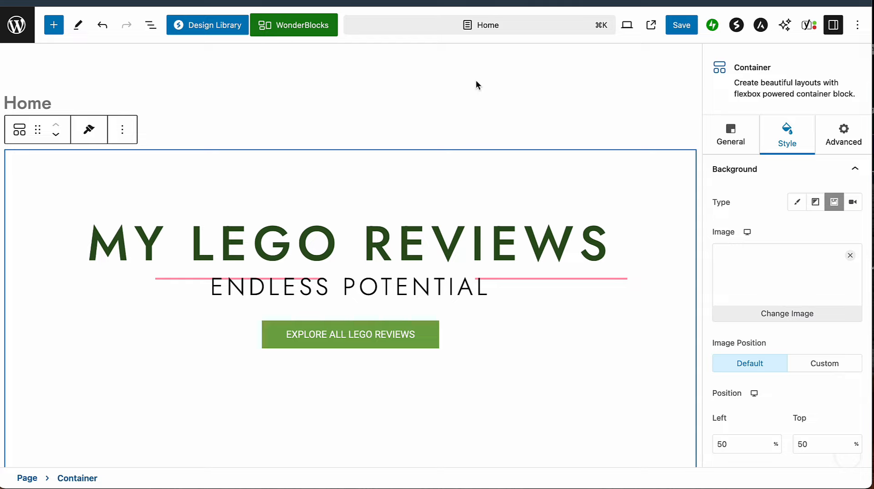
- Deselect the hero container and save the Home page with its new background image
scroll(474, 128, down, 1)
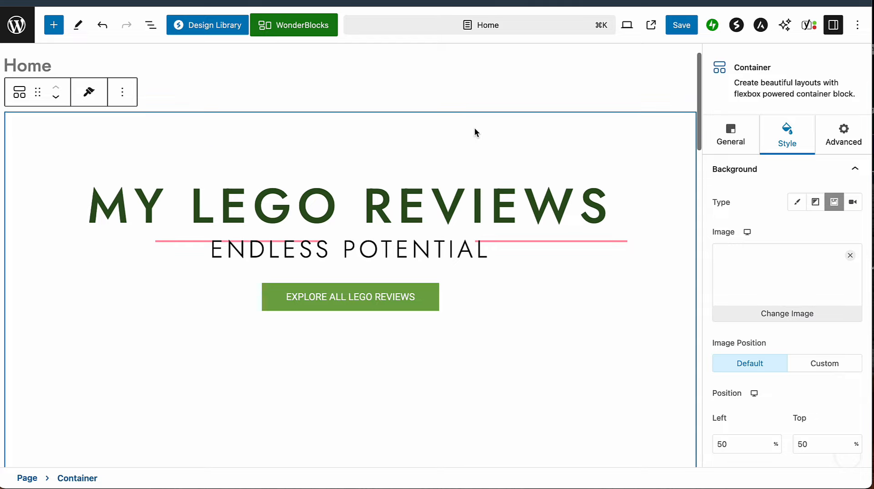
click(480, 96)
scroll(413, 237, down, 3)
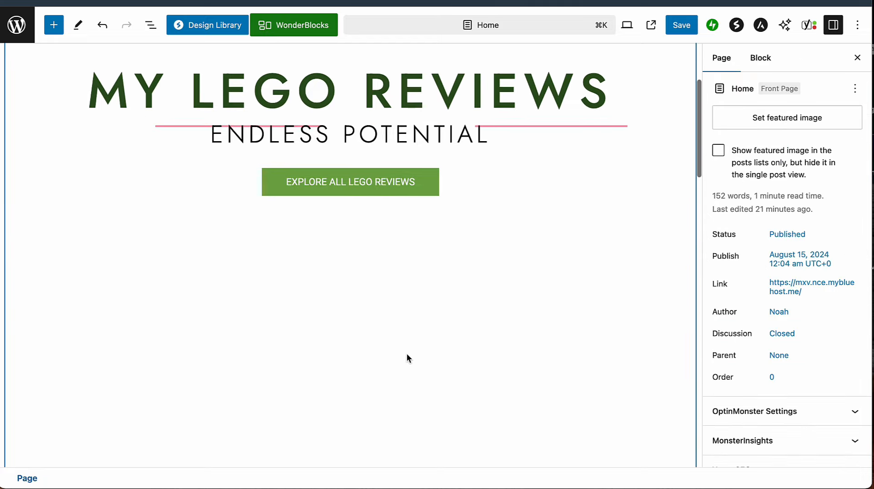
scroll(468, 382, down, 8)
scroll(464, 359, up, 7)
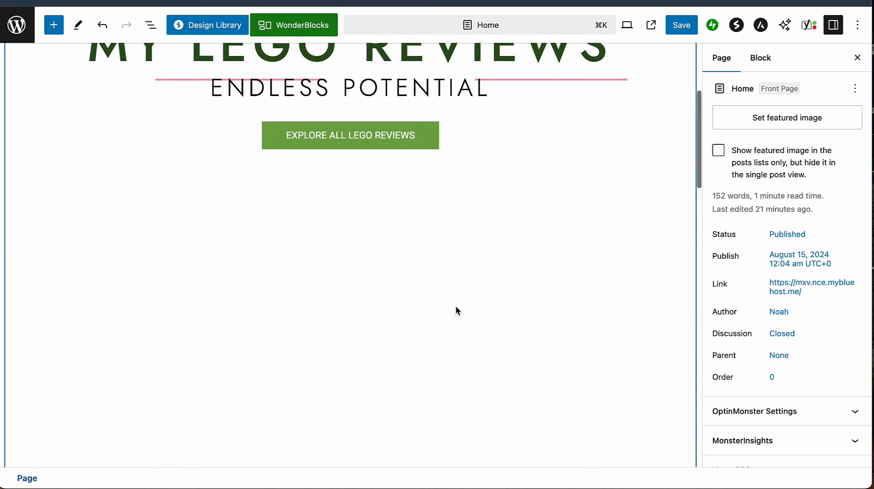
scroll(455, 311, up, 5)
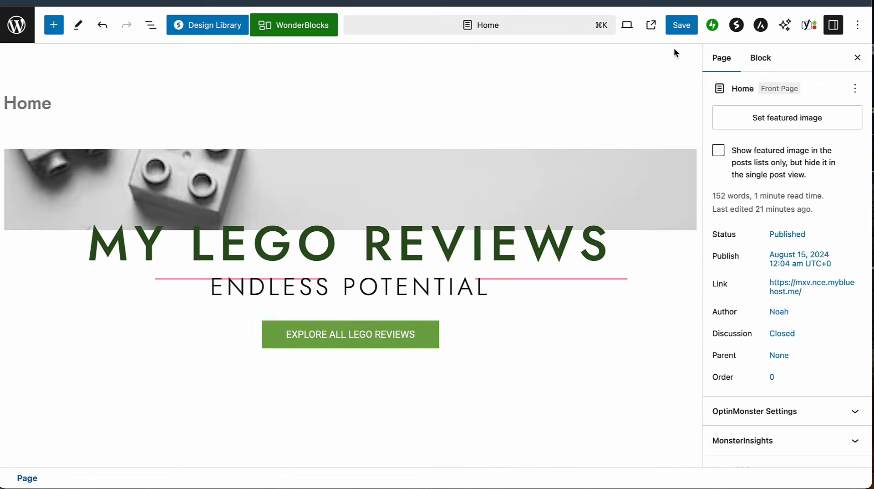
click(682, 25)
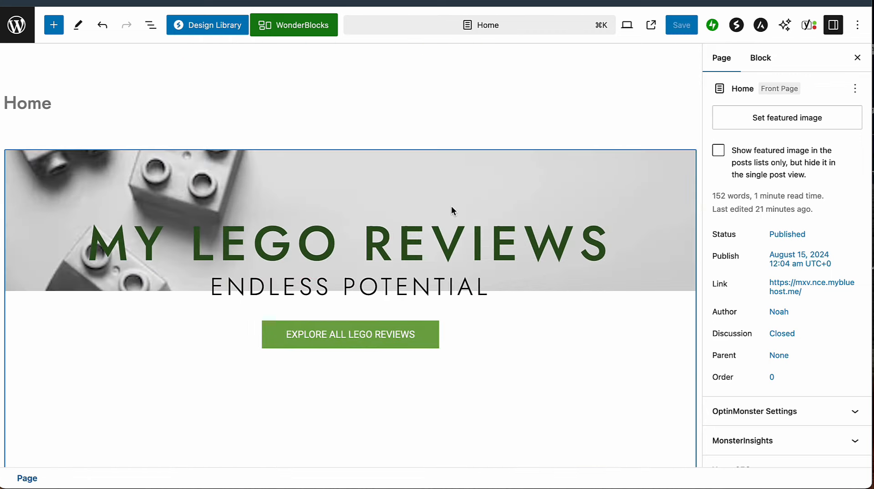
- Examine how the hero section's heading, tagline and button look over the new LEGO background image
scroll(454, 207, down, 4)
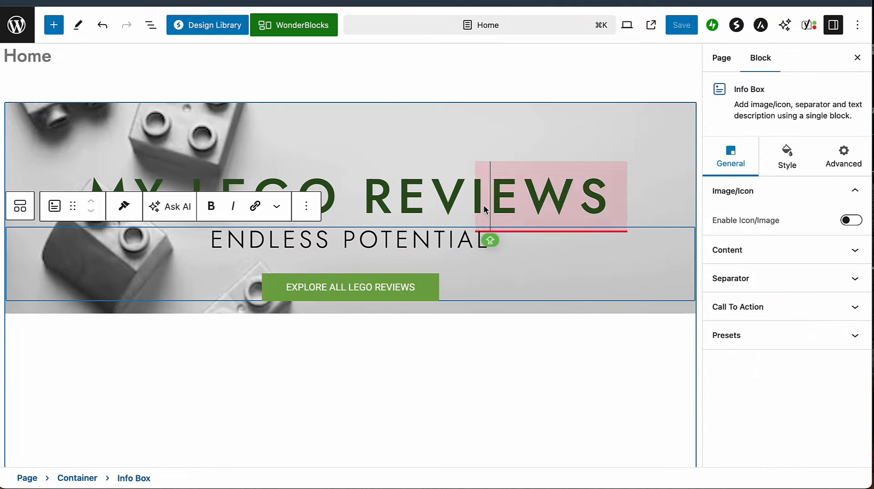
click(392, 175)
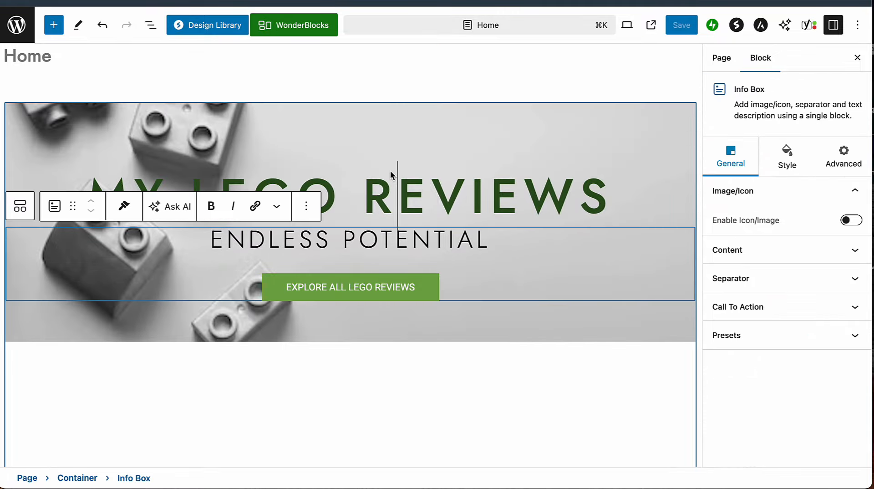
click(441, 84)
scroll(559, 218, down, 2)
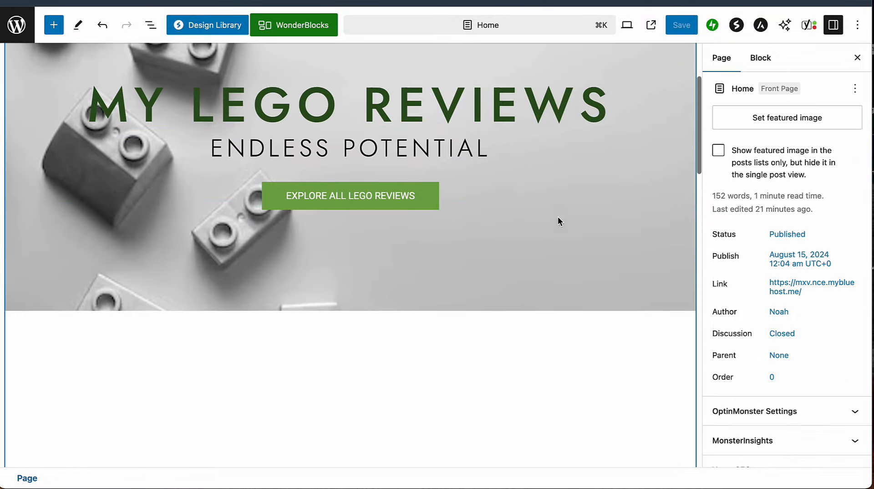
scroll(559, 219, down, 2)
scroll(558, 219, up, 5)
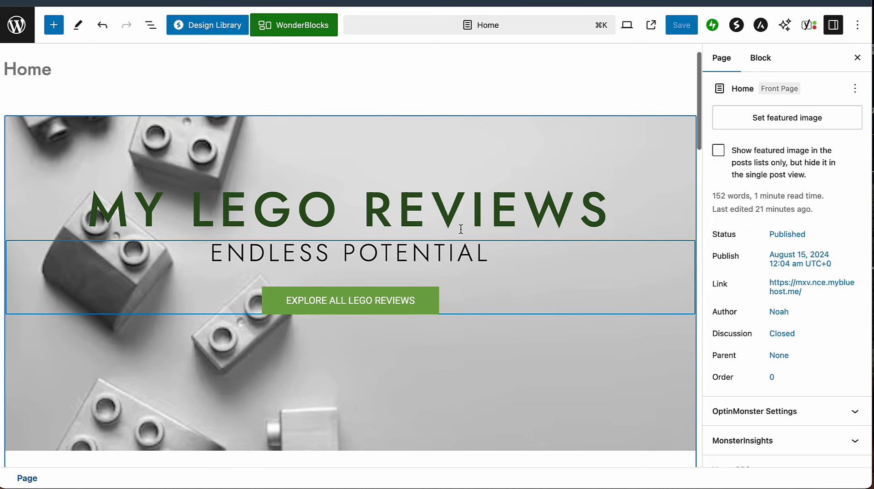
scroll(461, 229, down, 1)
click(362, 232)
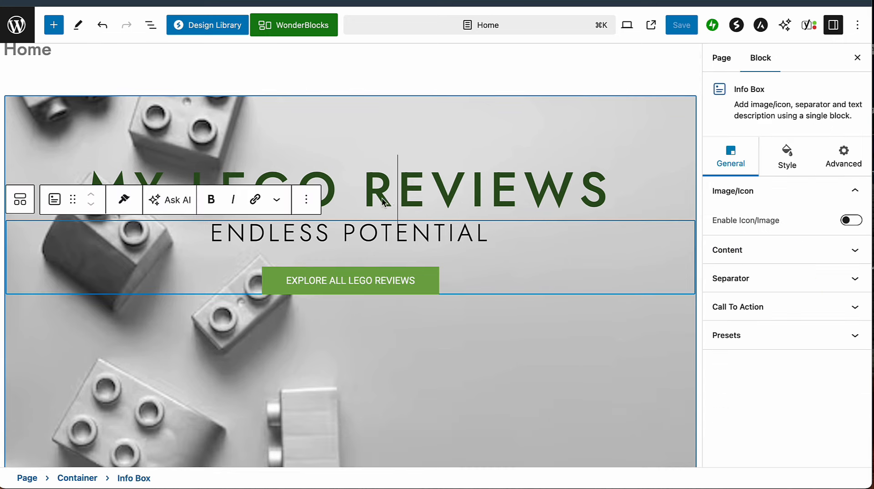
scroll(173, 82, up, 2)
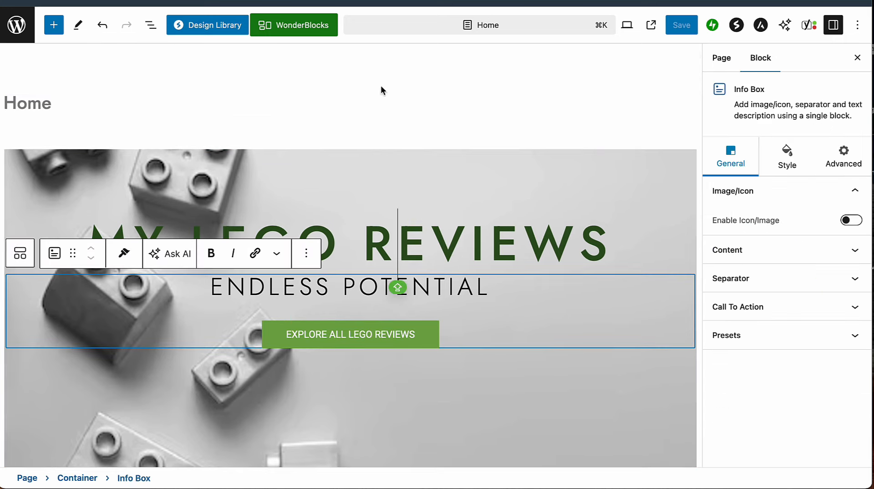
click(611, 139)
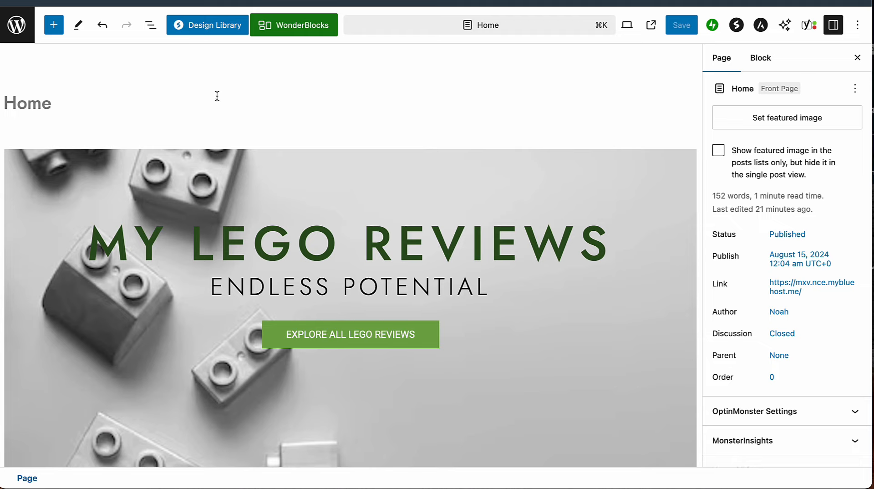
scroll(555, 216, down, 1)
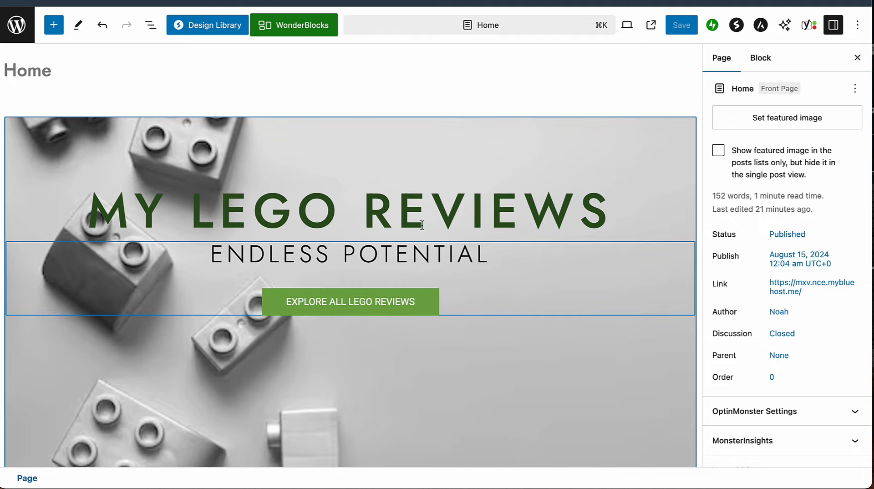
click(554, 213)
- Replace the "Web Design" heading in the first service info box with "LEGO BUNDLES"
scroll(554, 213, down, 10)
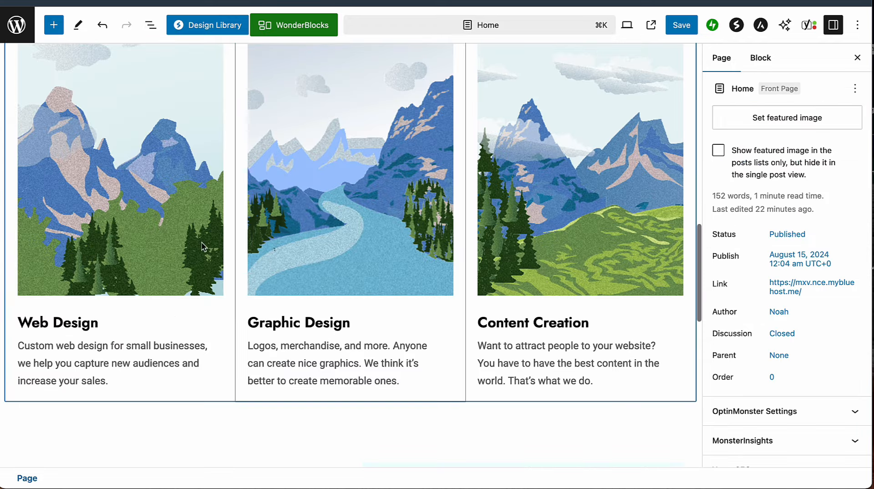
scroll(158, 337, down, 2)
click(110, 255)
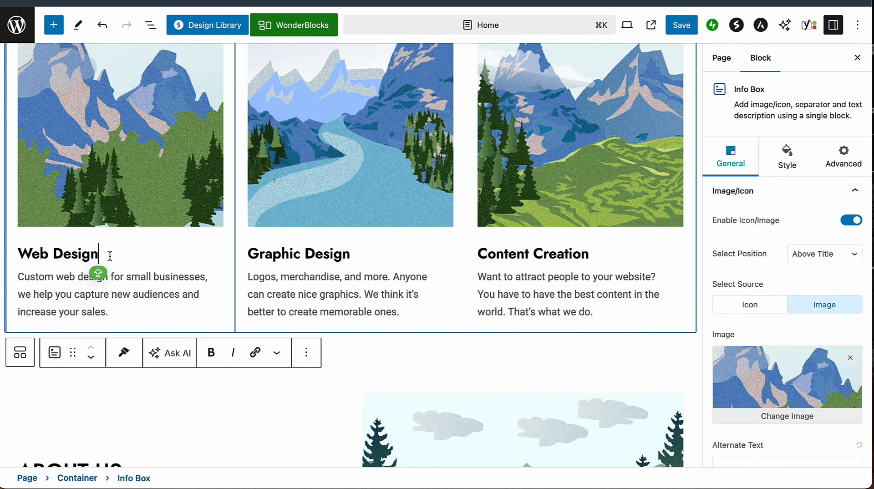
scroll(109, 255, down, 1)
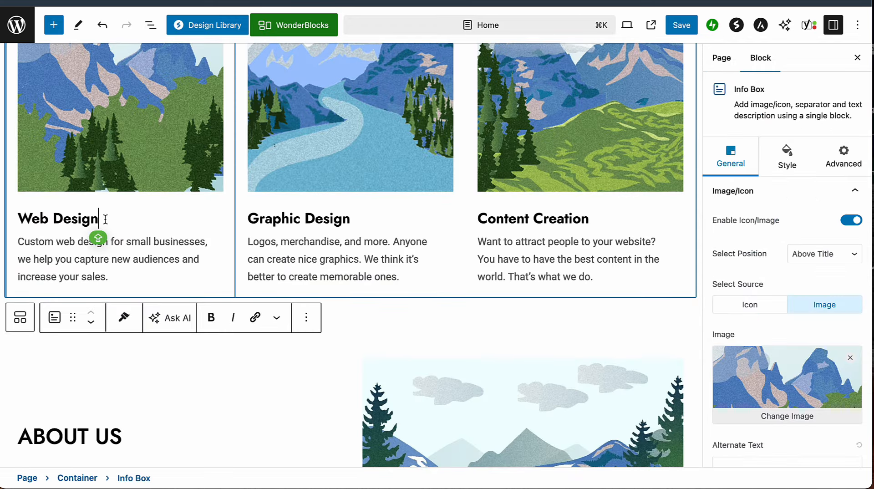
scroll(133, 145, down, 3)
key(BackSpace)
key(BackSpace)
key(BackSpace)
key(BackSpace)
key(BackSpace)
key(BackSpace)
key(BackSpace)
key(BackSpace)
key(BackSpace)
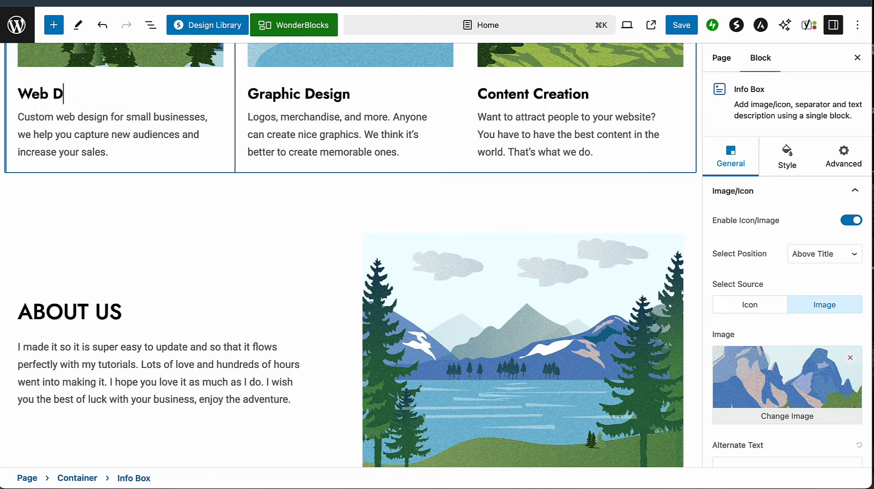
key(BackSpace)
text(LE)
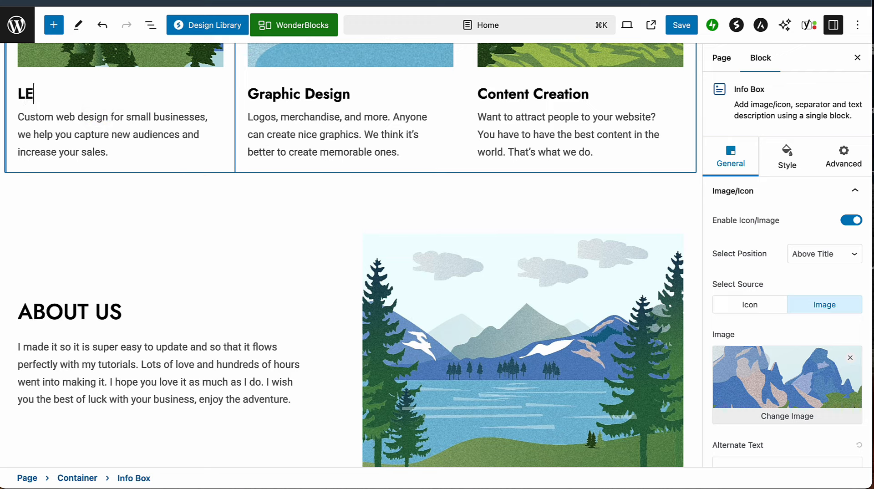
text(GO BUNDLES)
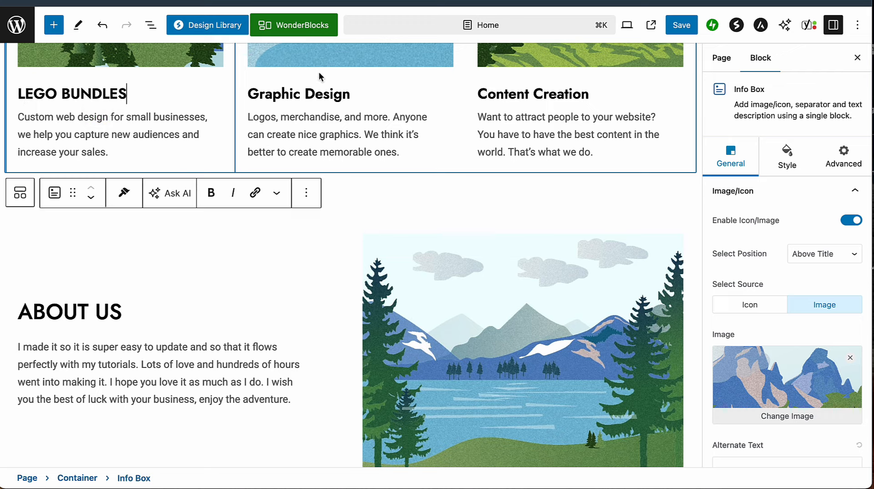
- Replace the "Graphic Design" heading in the middle info box with "LEGO ACTION FIGURES"
click(357, 94)
key(BackSpace)
key(BackSpace)
key(BackSpace)
key(BackSpace)
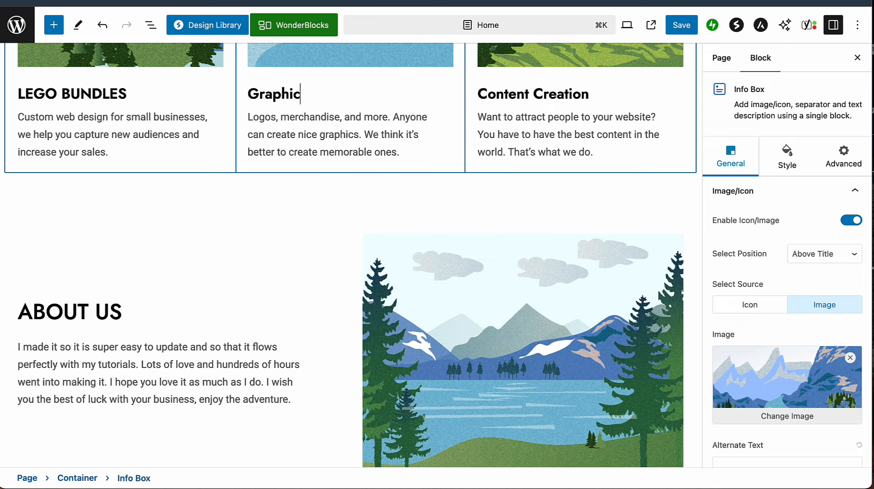
text(LEGO )
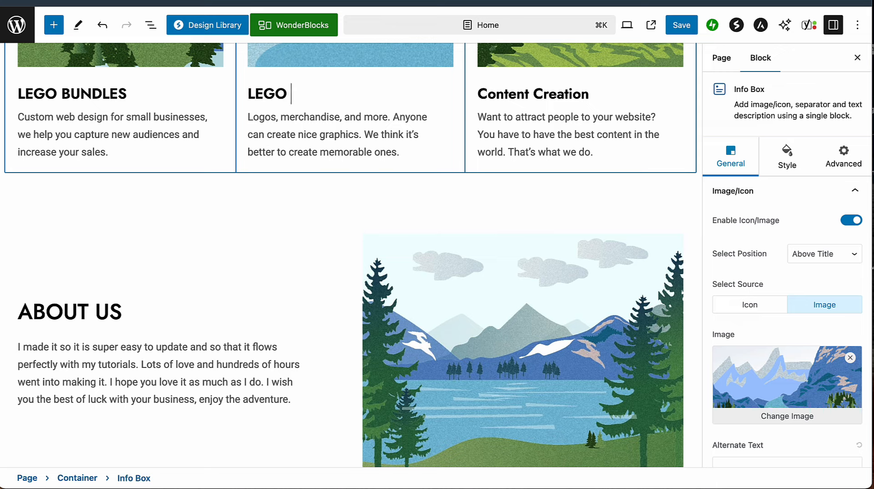
text(ACTION FIG)
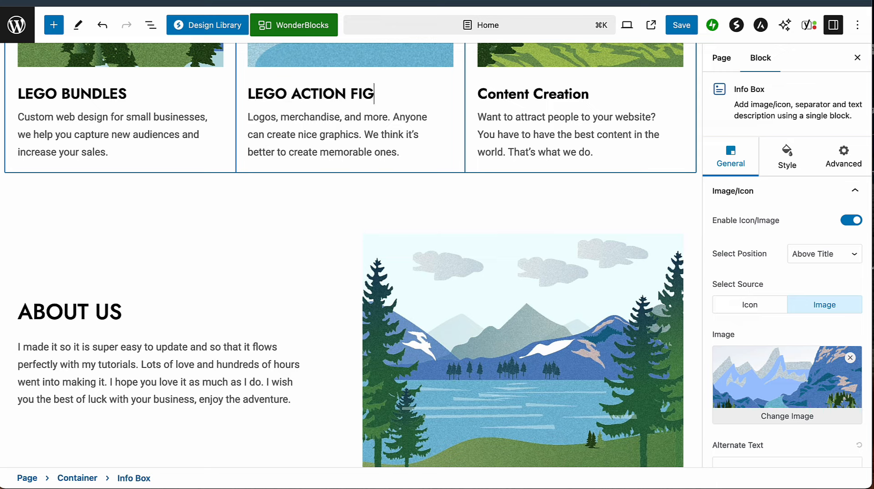
text(URES)
- Replace the "Content Creation" heading in the third info box with "LEGO SPECIAL EDITION"
triple_click(580, 95)
text(LEGO SP)
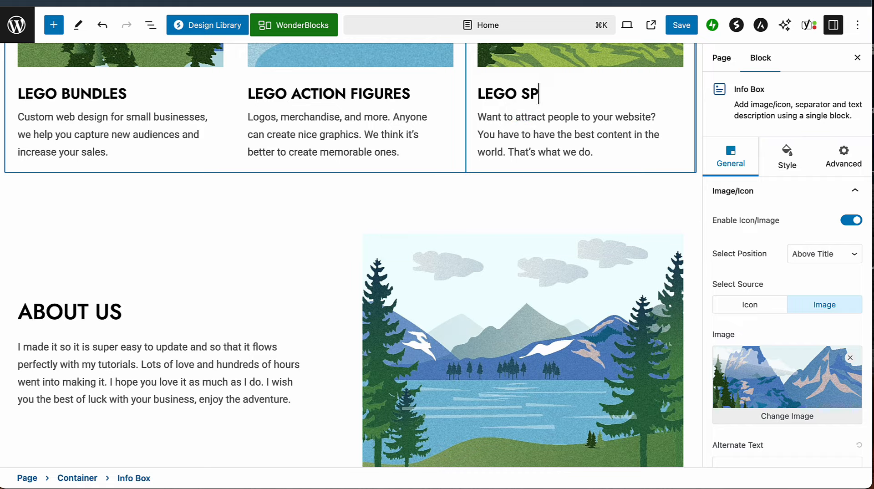
text(ECIAL EDITION)
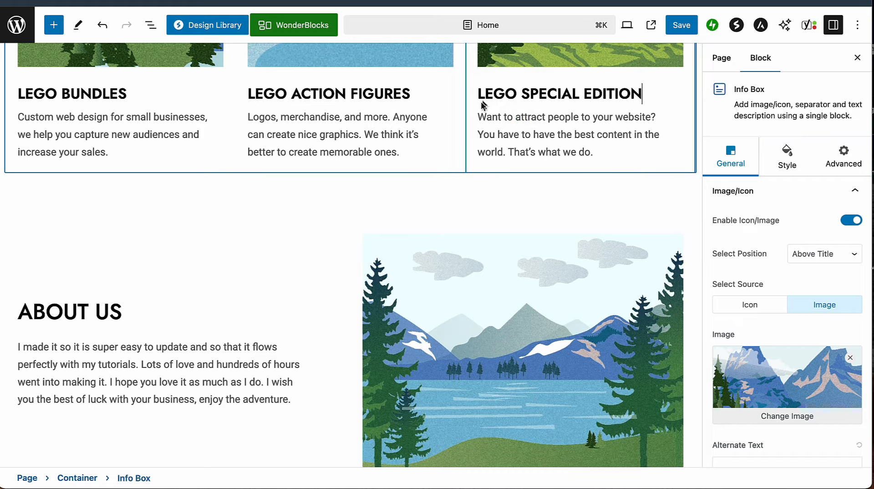
- Clear the placeholder description in the About Us info box and change its heading to "ABOUT ME"
click(283, 270)
scroll(283, 270, down, 3)
drag(283, 269, 33, 205)
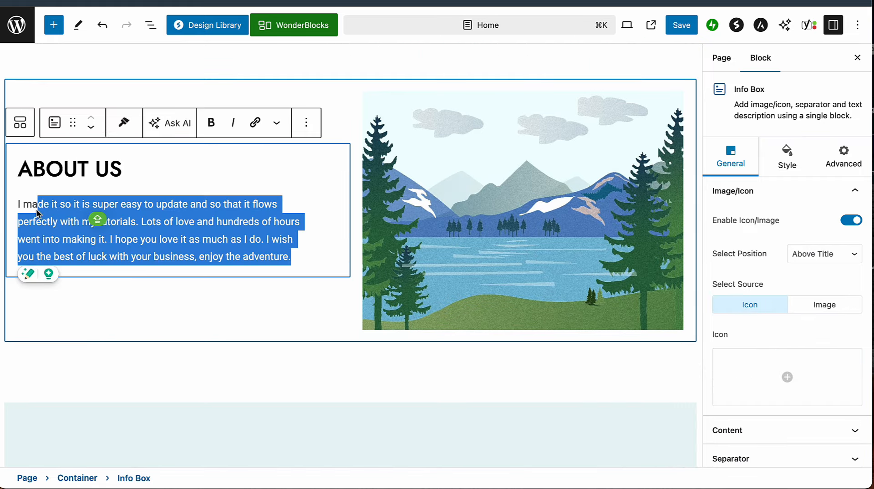
key(BackSpace)
click(117, 221)
key(BackSpace)
key(BackSpace)
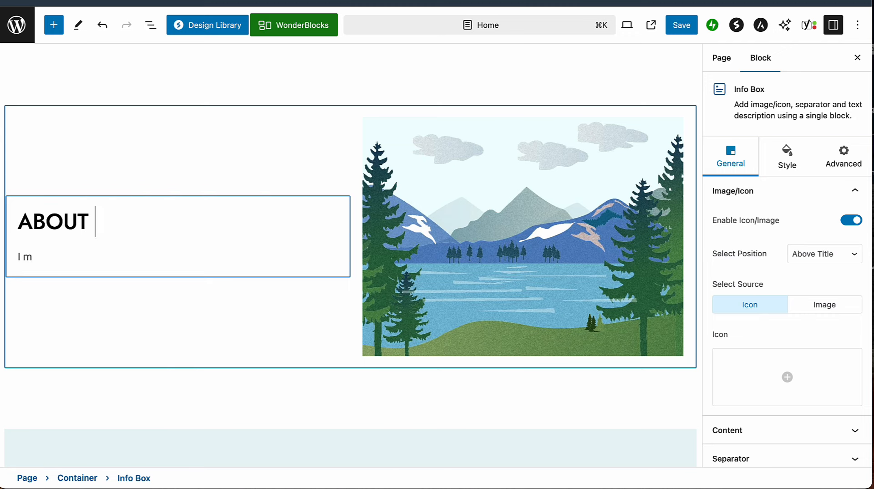
text(ME)
- Write "I'M A LEGO ENTHUSIAST WHO LOVES TO BUILD LEGOS." as the description under the About Me heading
click(91, 259)
key(BackSpace)
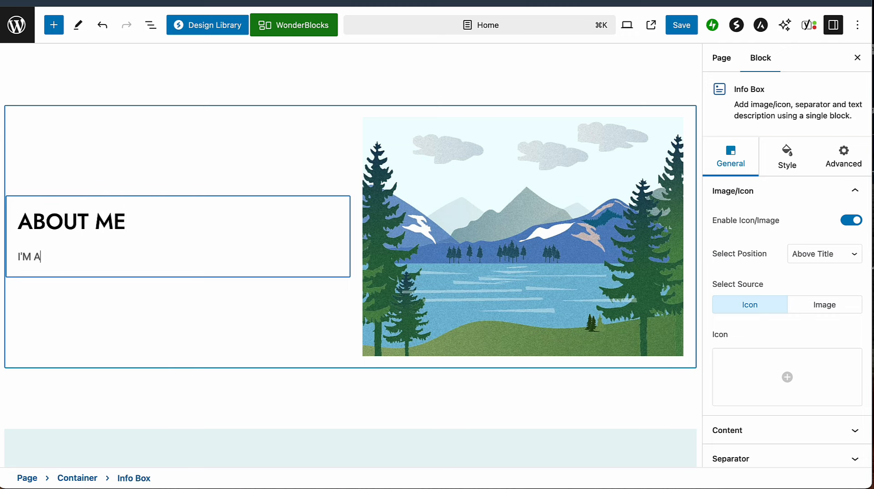
text(M A LEGO ENTHUSIAST WHO LOVES TO BUILD LEGOS.)
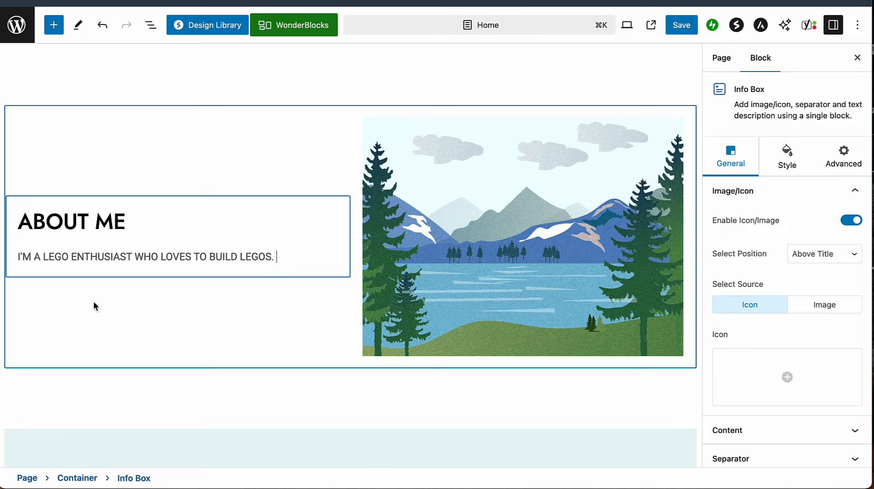
- Save the changes to the Home page
scroll(95, 306, down, 5)
scroll(239, 328, up, 10)
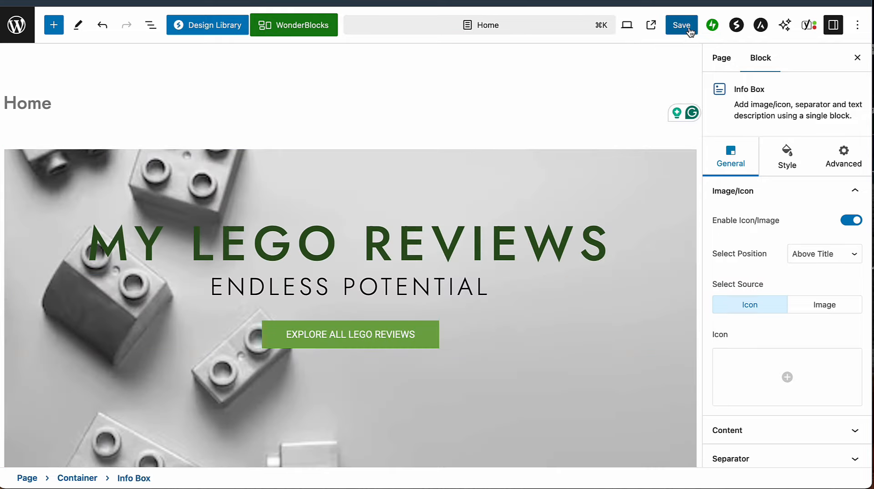
click(682, 25)
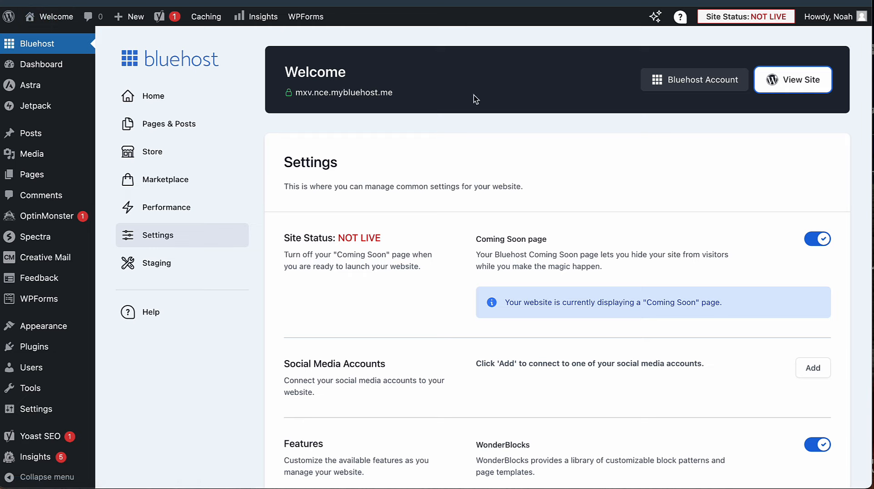
- Turn off the Coming Soon page in the Bluehost settings to make the site live
scroll(785, 186, down, 3)
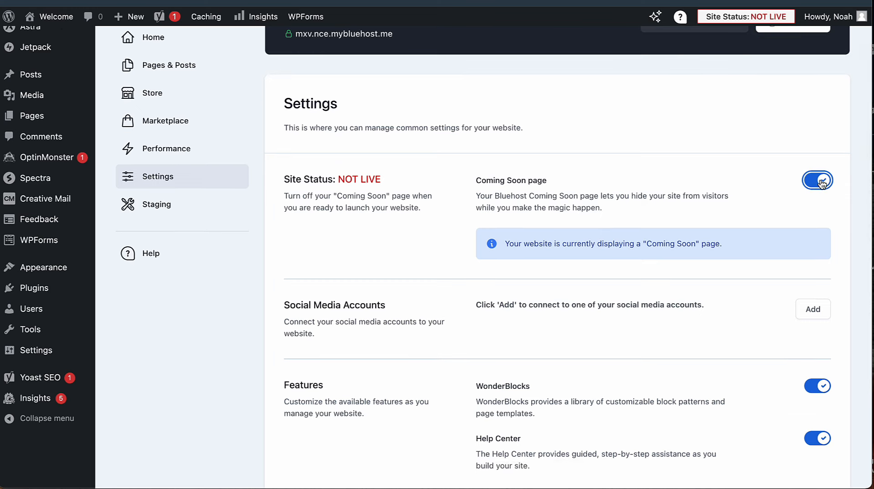
click(820, 180)
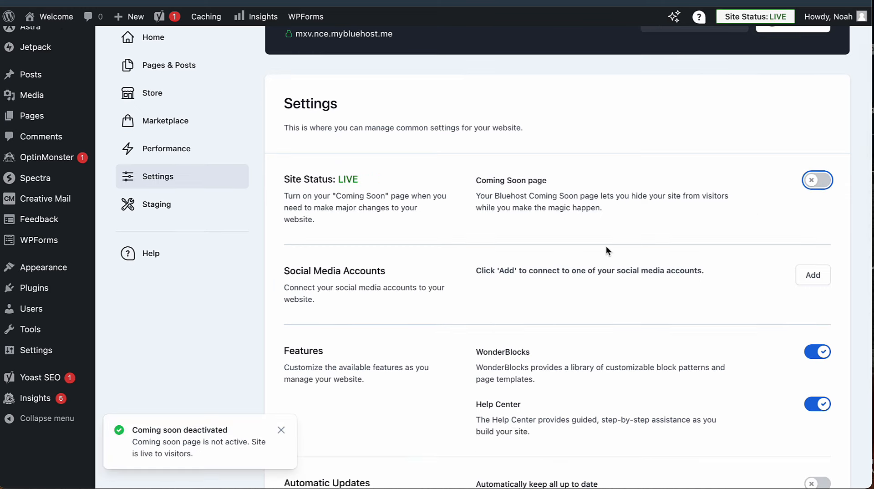
scroll(605, 246, down, 4)
- Open the live site and check the homepage's hero section and LEGO info boxes
scroll(692, 317, up, 6)
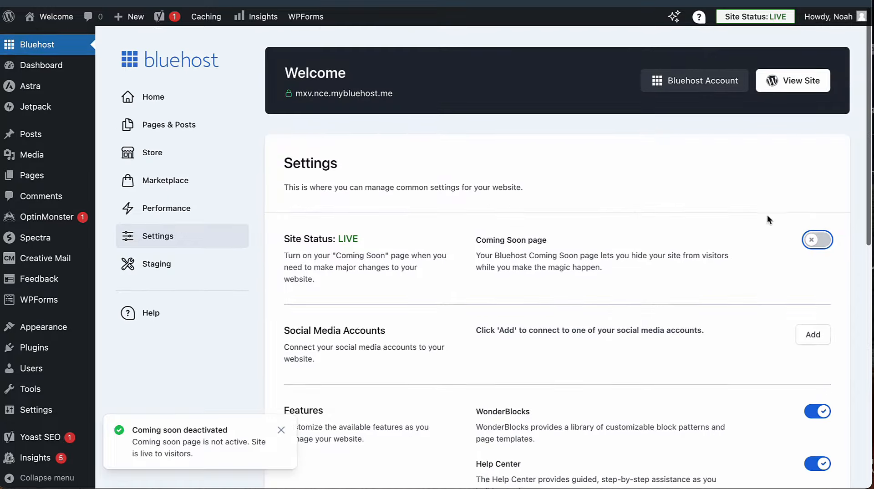
click(814, 82)
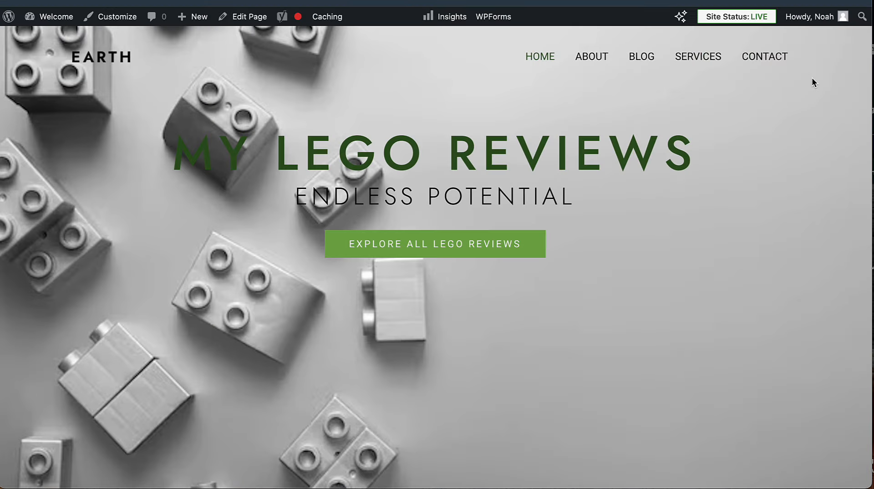
scroll(599, 276, down, 10)
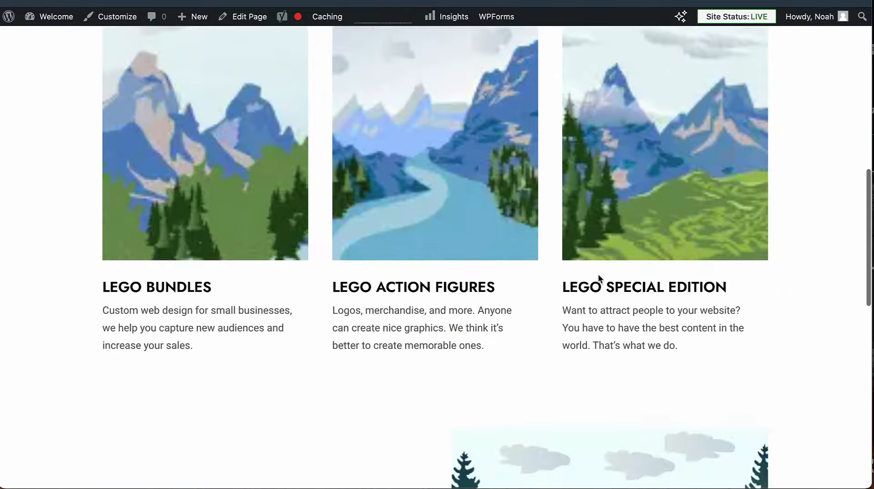
scroll(598, 274, up, 10)
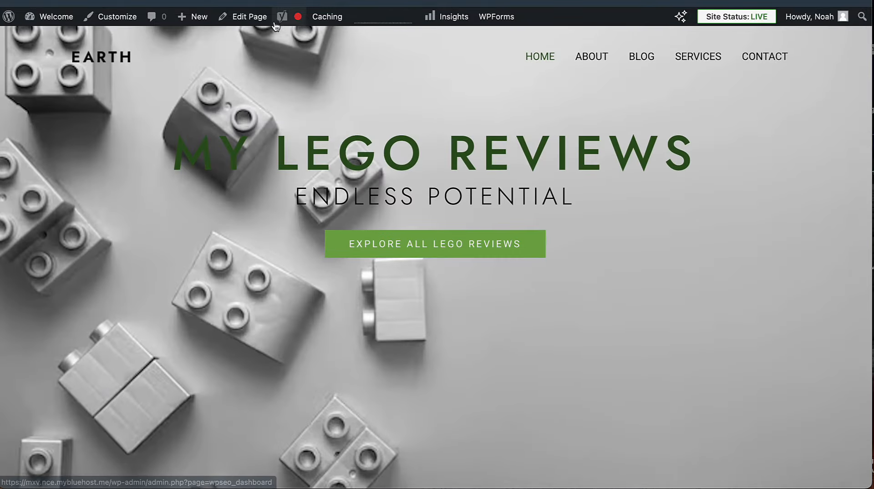
mouse_move(332, 22)
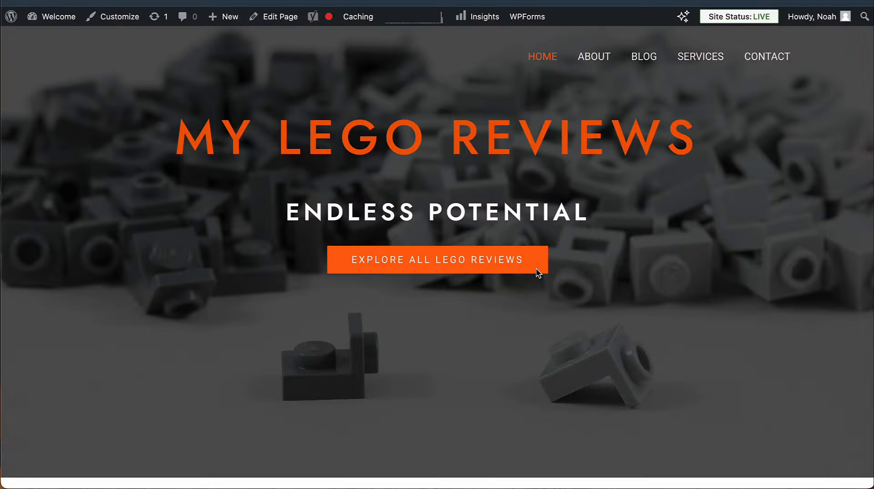
- Examine the finished live homepage from the hero section through the info boxes and About Me to the Talk to Us section
scroll(538, 272, down, 1)
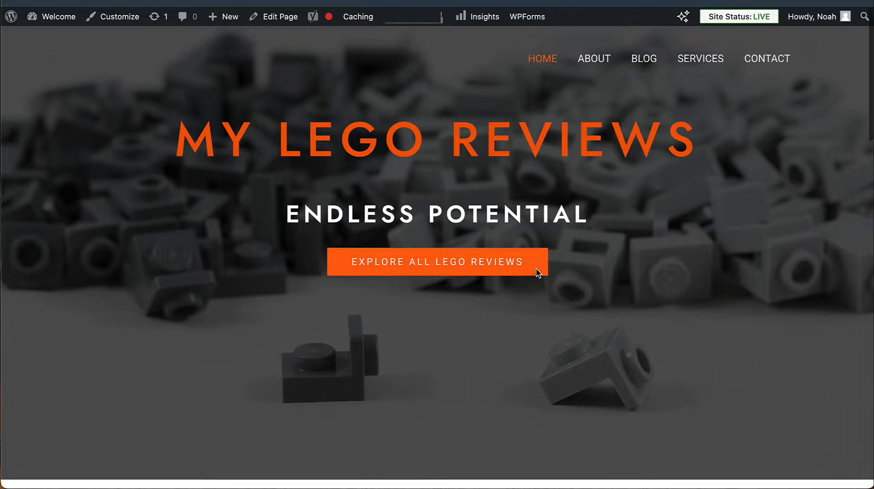
scroll(539, 273, down, 10)
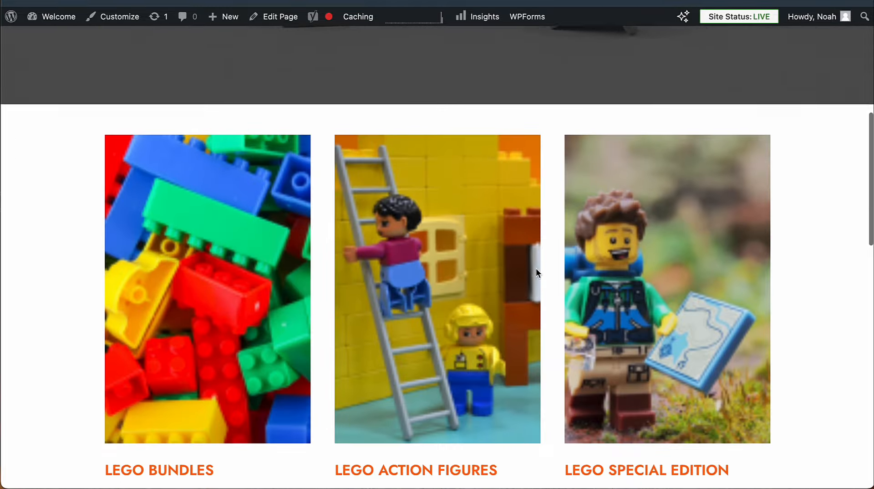
scroll(536, 271, down, 9)
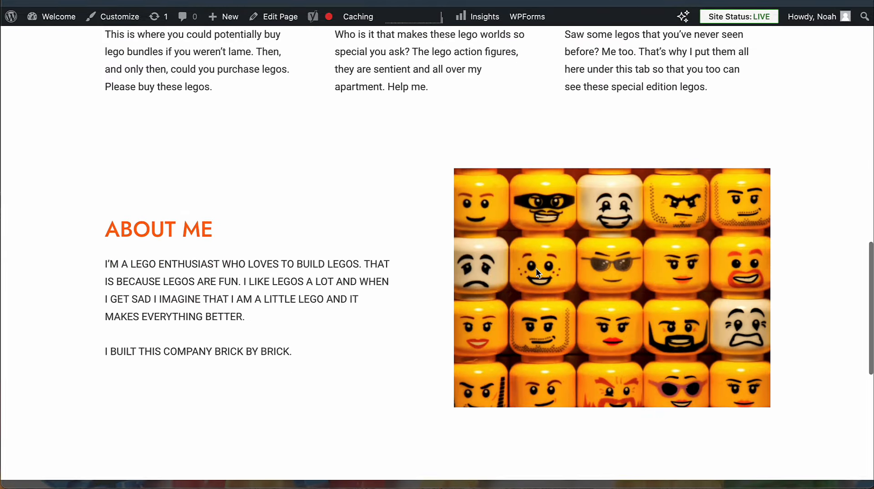
scroll(536, 272, down, 7)
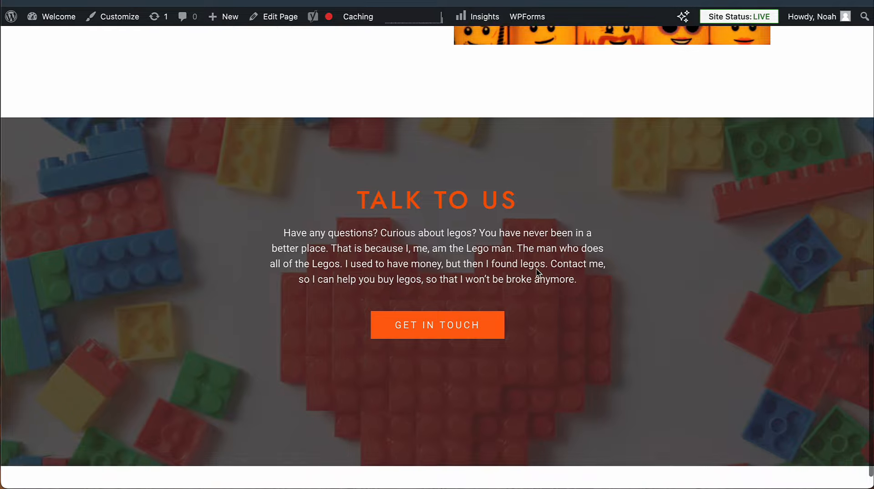
scroll(539, 273, up, 7)
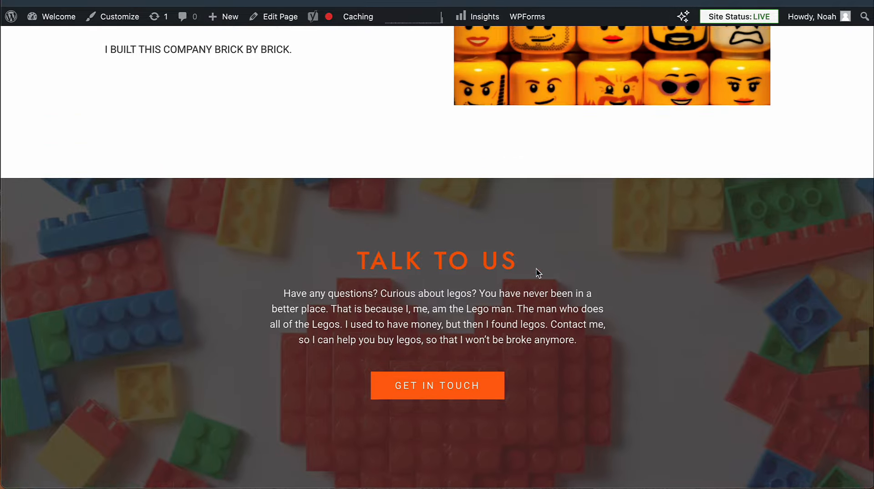
scroll(537, 272, up, 12)
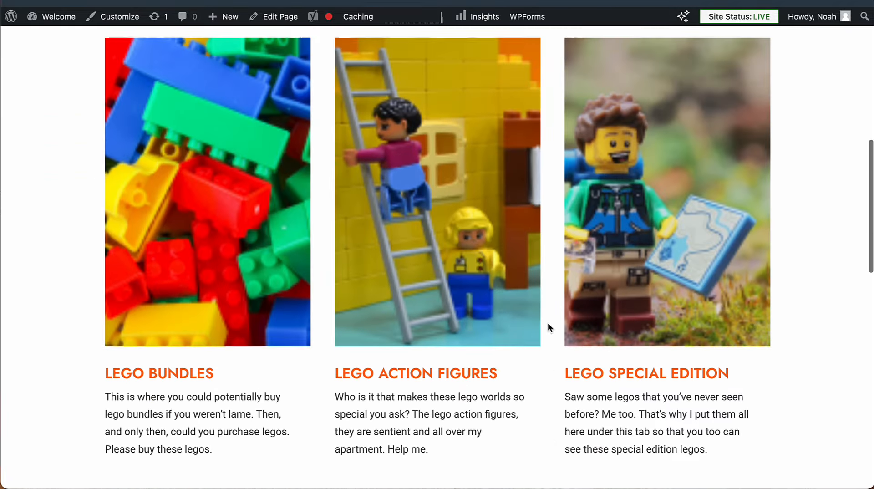
scroll(548, 323, up, 8)
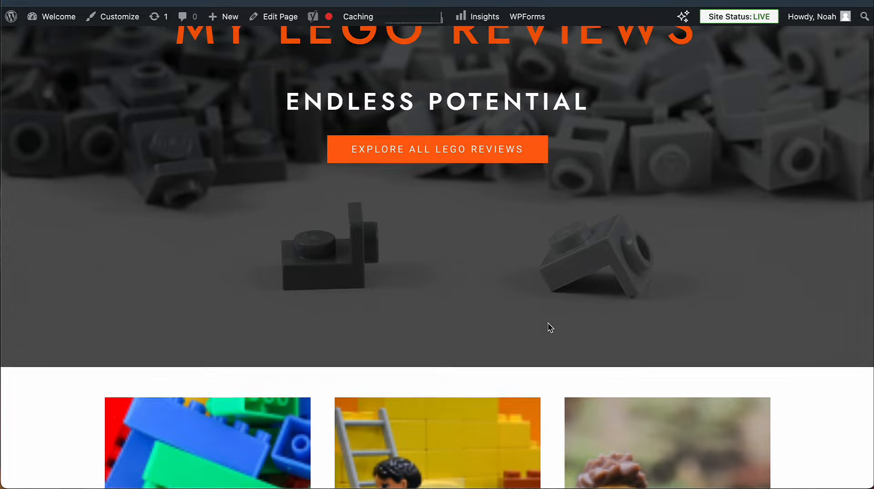
scroll(571, 270, down, 10)
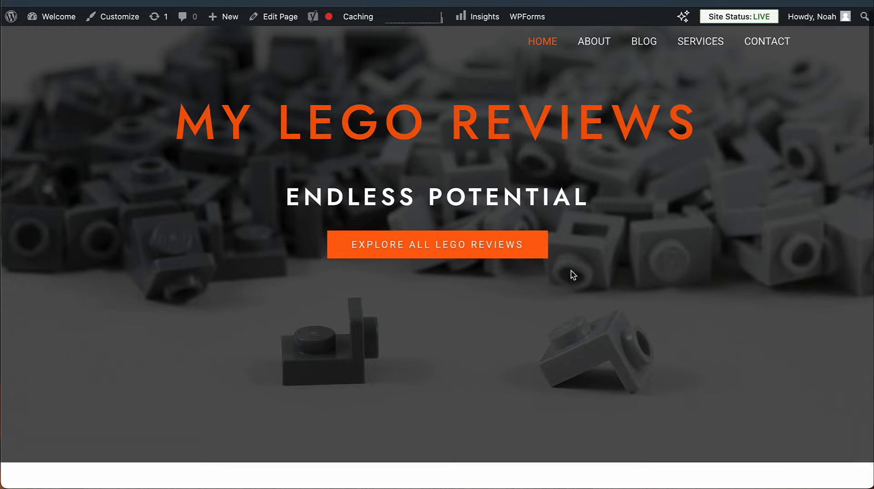
scroll(571, 269, down, 15)
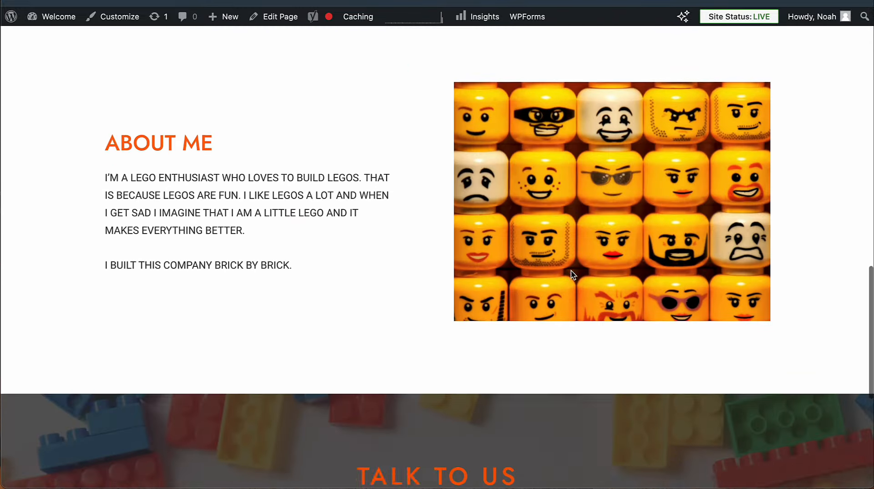
scroll(571, 270, up, 15)
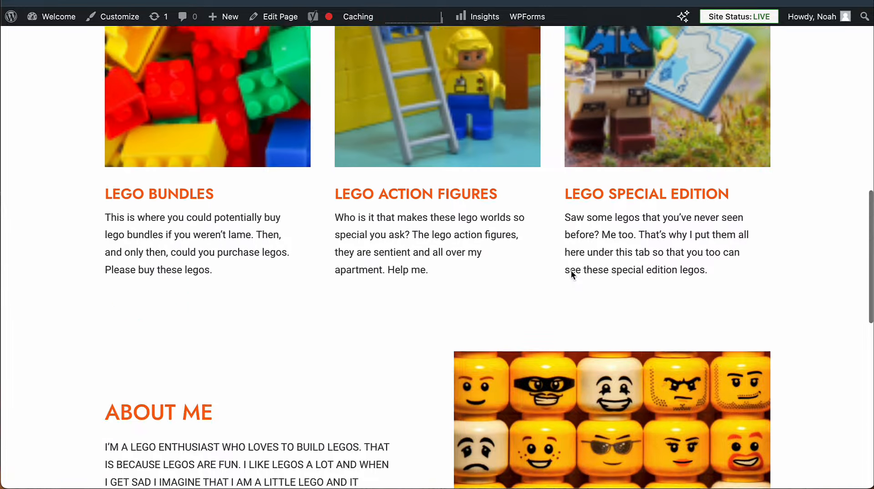
scroll(571, 269, up, 5)
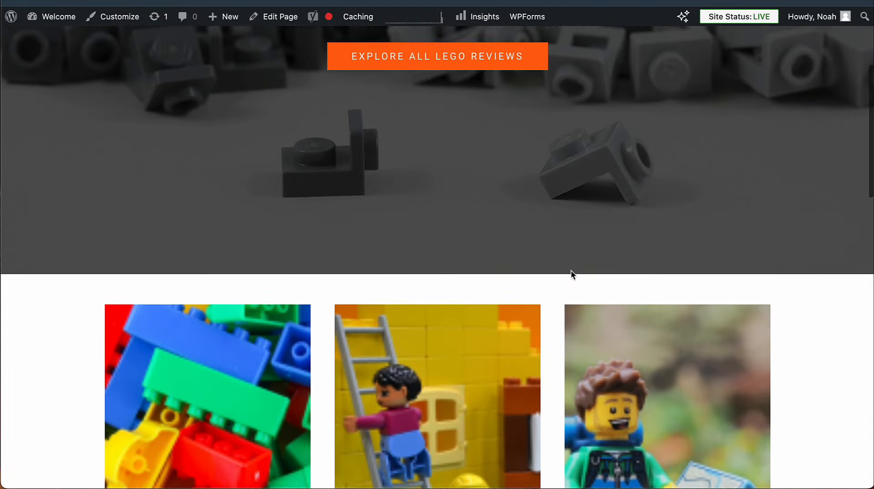
scroll(573, 275, up, 2)
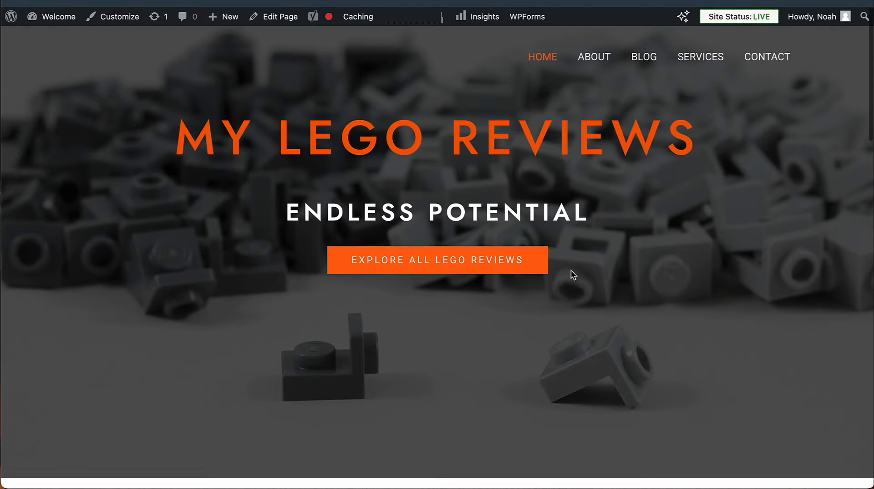